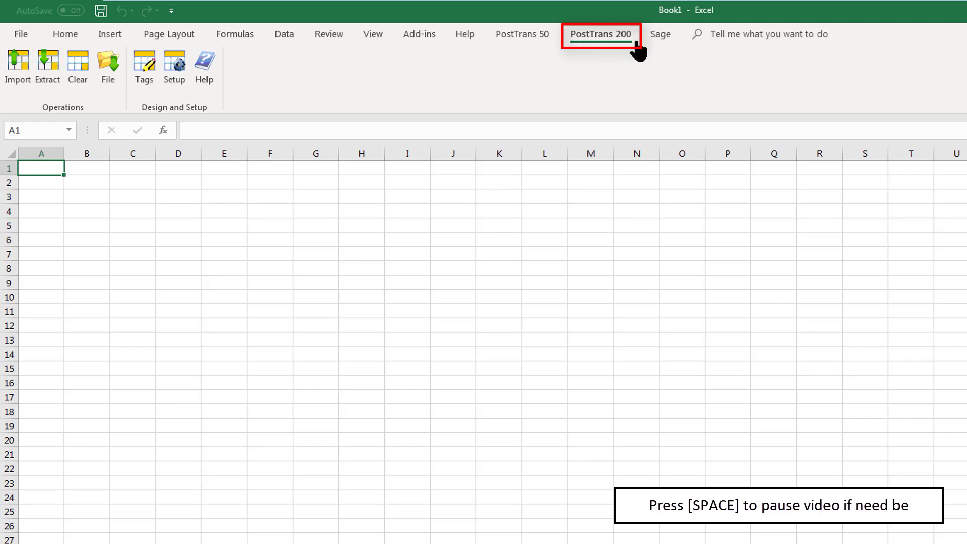
Find the example templates matching "pay" and open the CSV orders file import with Payment and Rounding, declining the online help page.
left_click(206, 76)
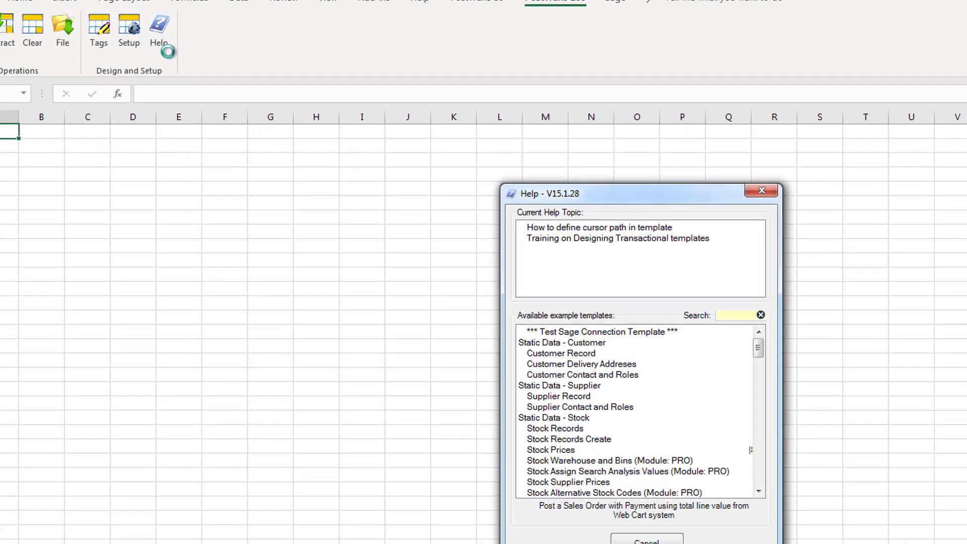
type("pay")
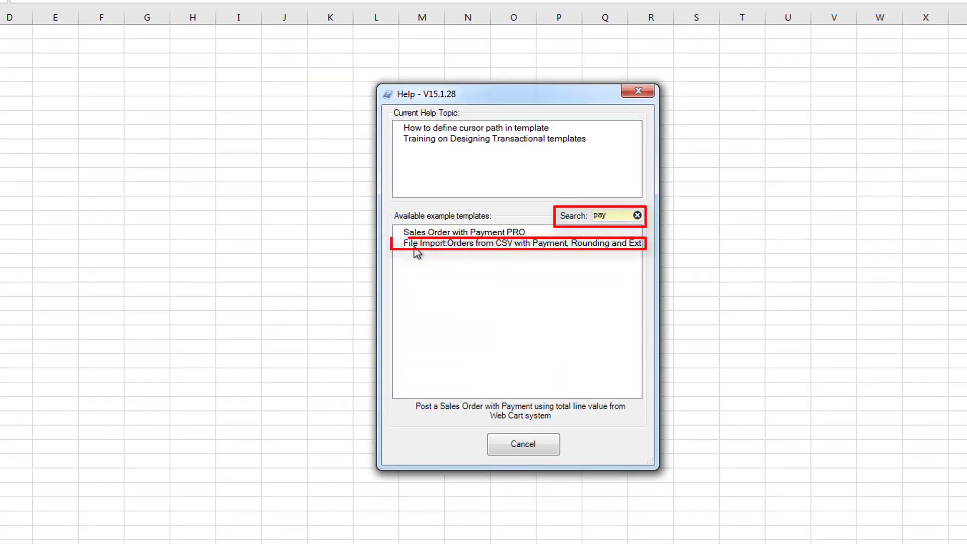
double_click(469, 245)
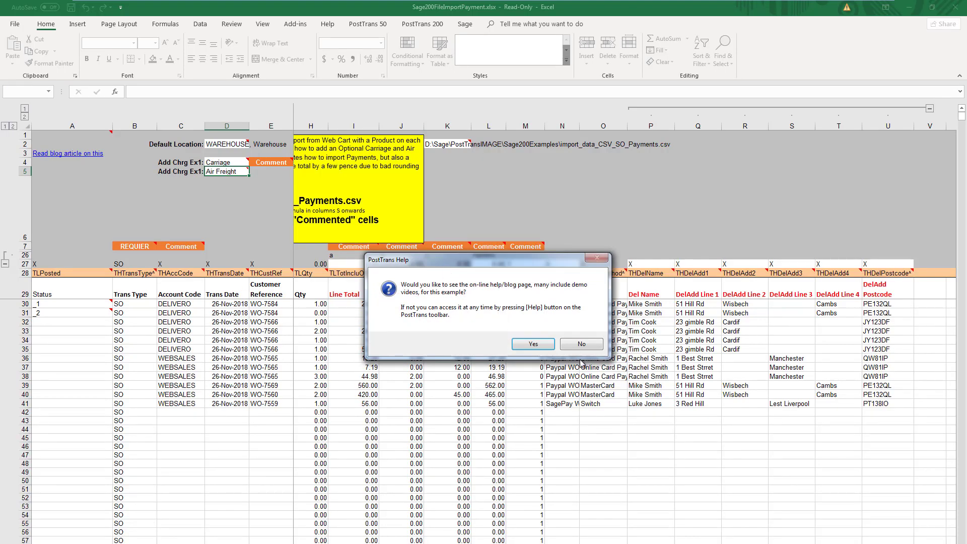
left_click(583, 345)
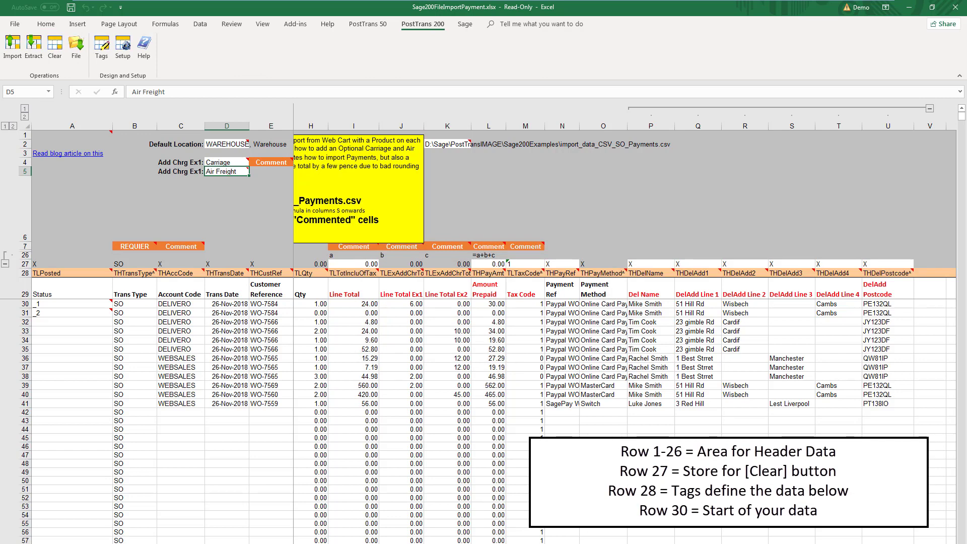
Examine the tag row 28 and the cell comments on the Default Location and additional charge cells in the header area.
scroll(625, 332, "left", 2)
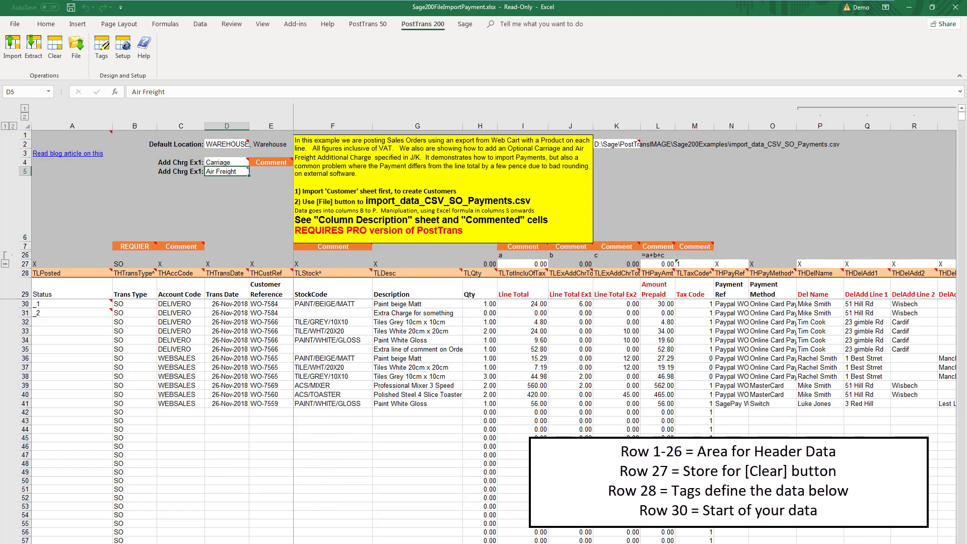
left_click(25, 273)
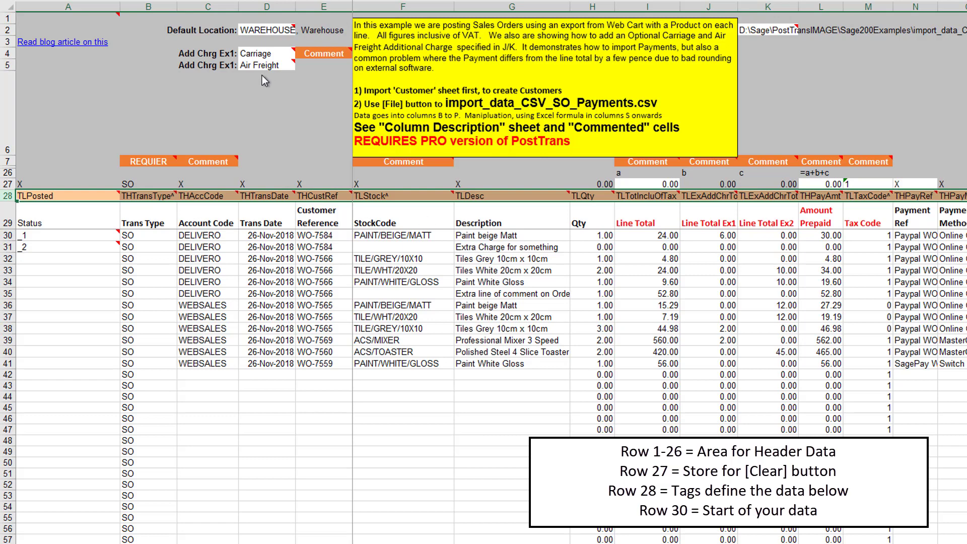
mouse_move(265, 39)
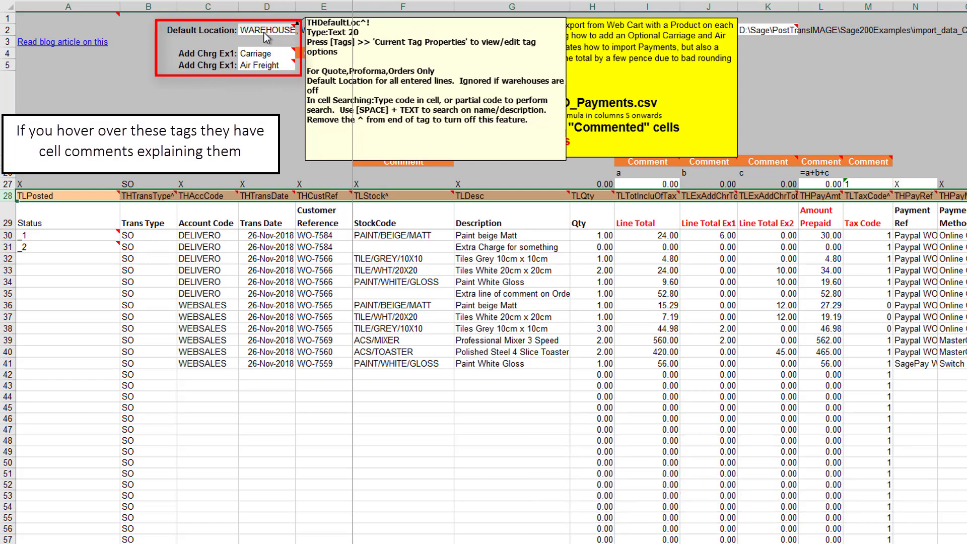
mouse_move(265, 59)
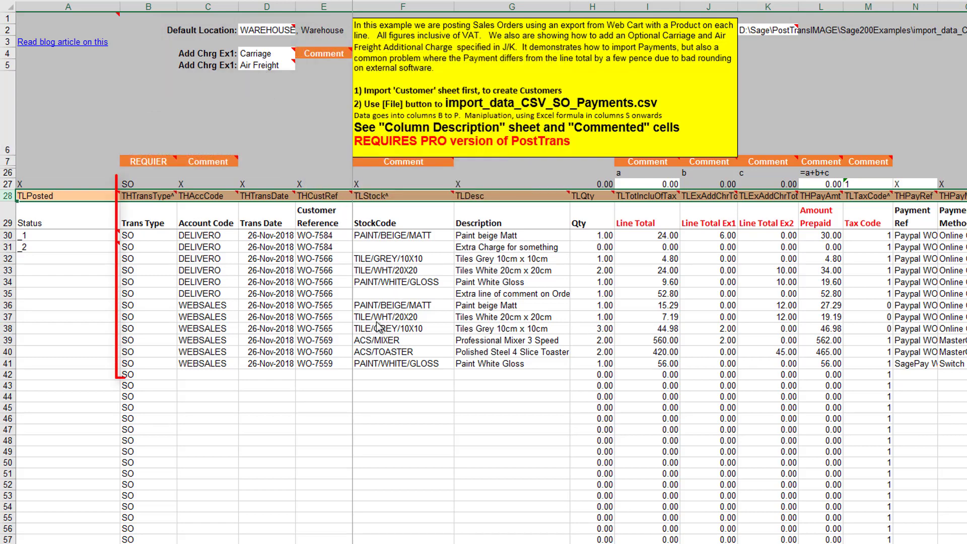
Review the transaction type, date, stock code, description and quantity columns of the order lines.
left_click_drag(144, 236, 145, 366)
left_click(267, 235)
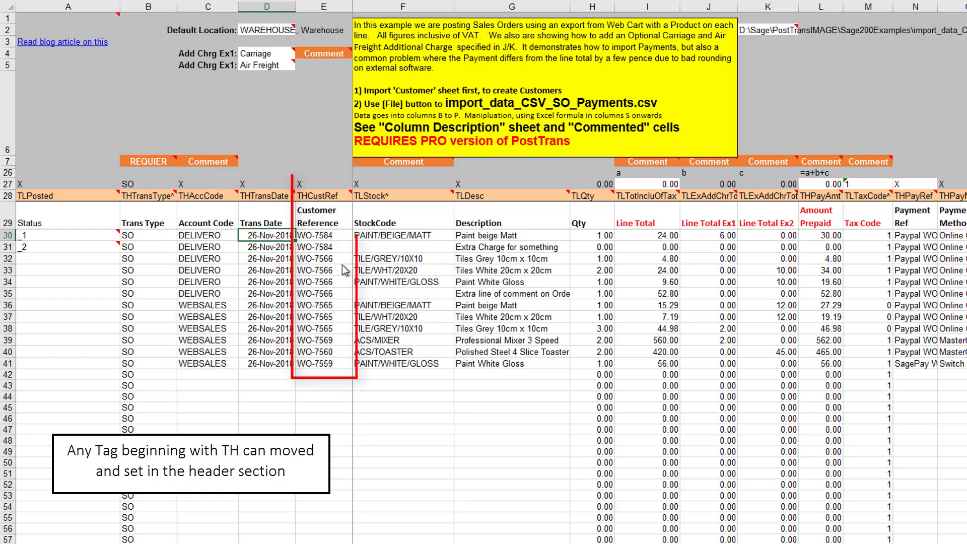
left_click(390, 240)
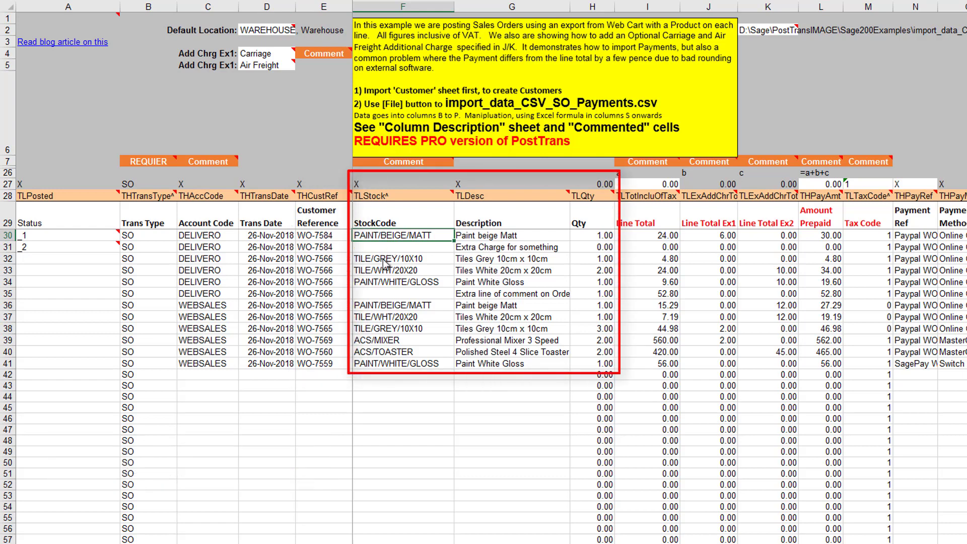
key("Tab")
key("Return")
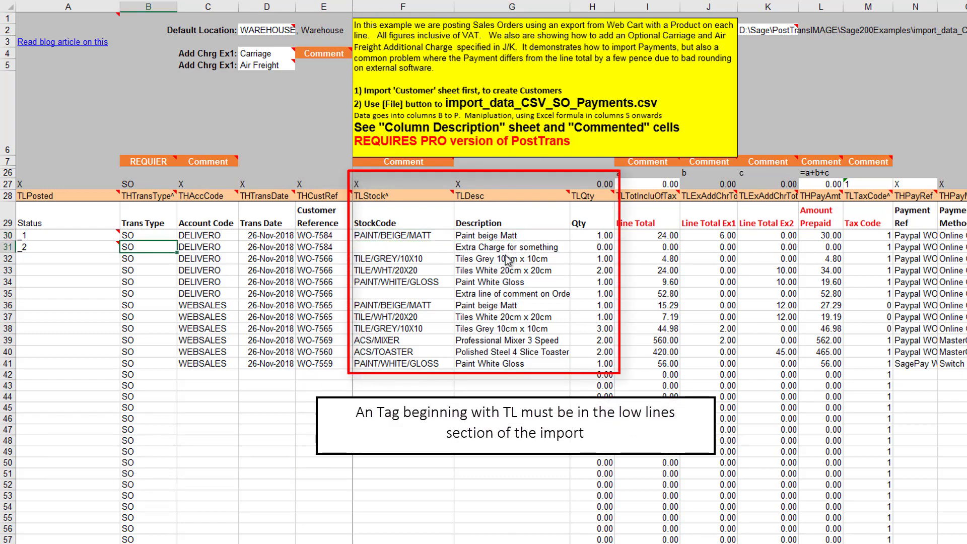
left_click(602, 237)
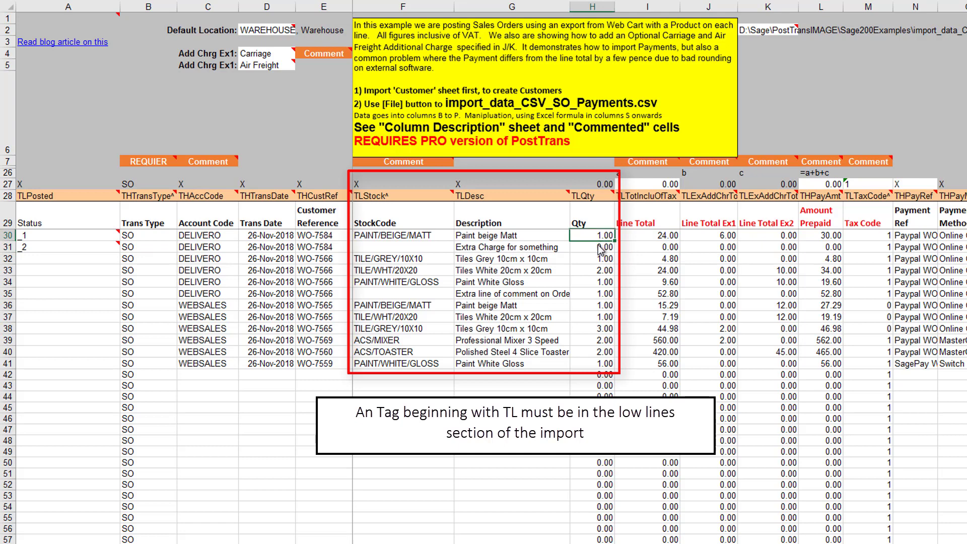
Review the Line Total, Line Total Ex1, Amount Prepaid and Tax Code columns on the first order line.
left_click(645, 237)
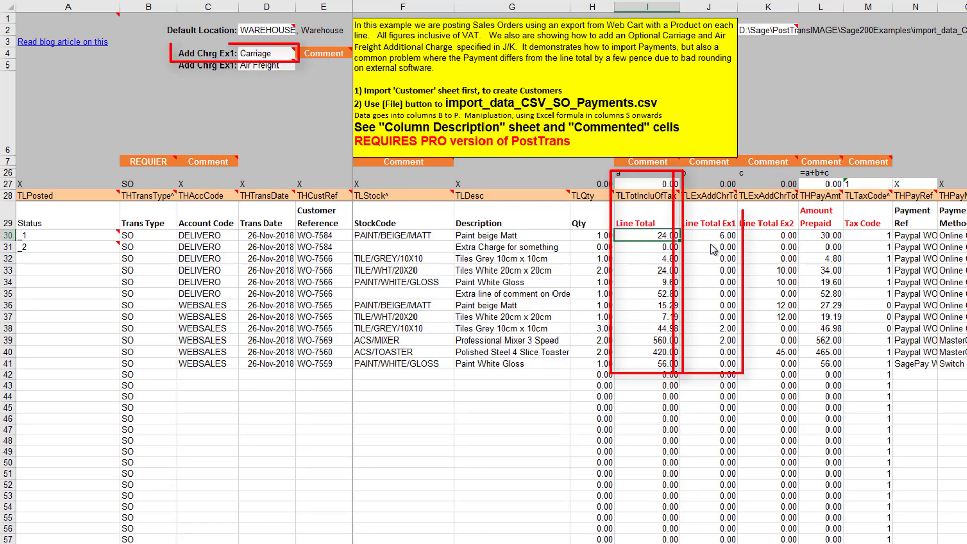
key("Right")
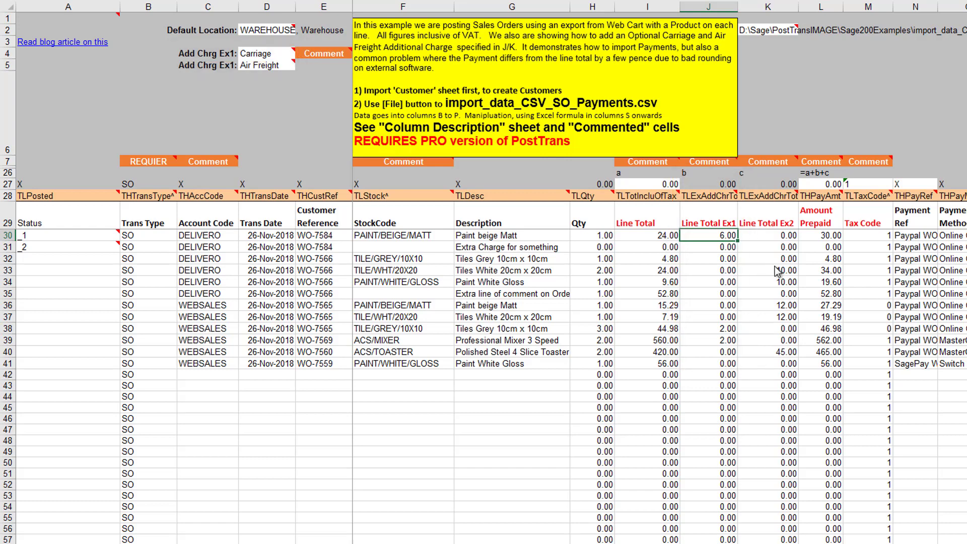
left_click(655, 240)
left_click(821, 239)
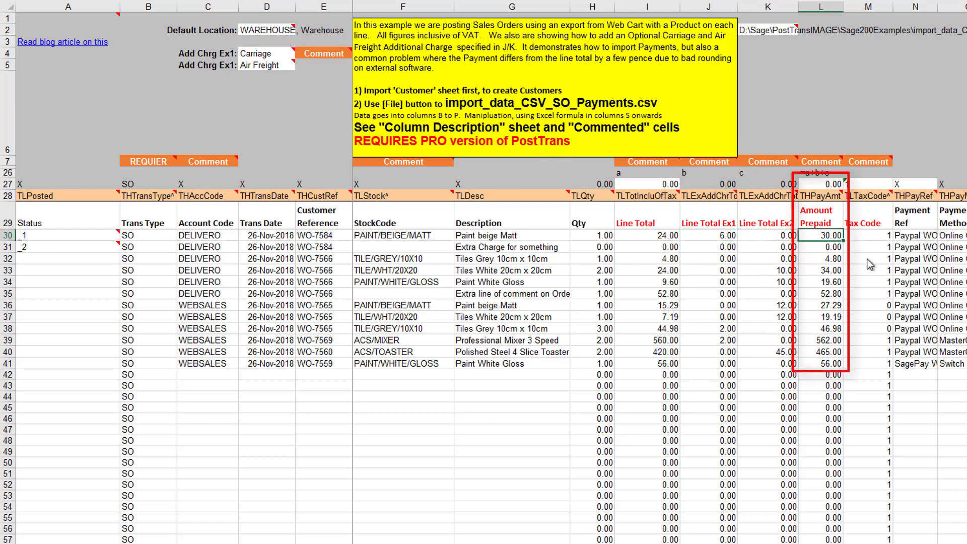
left_click(881, 248)
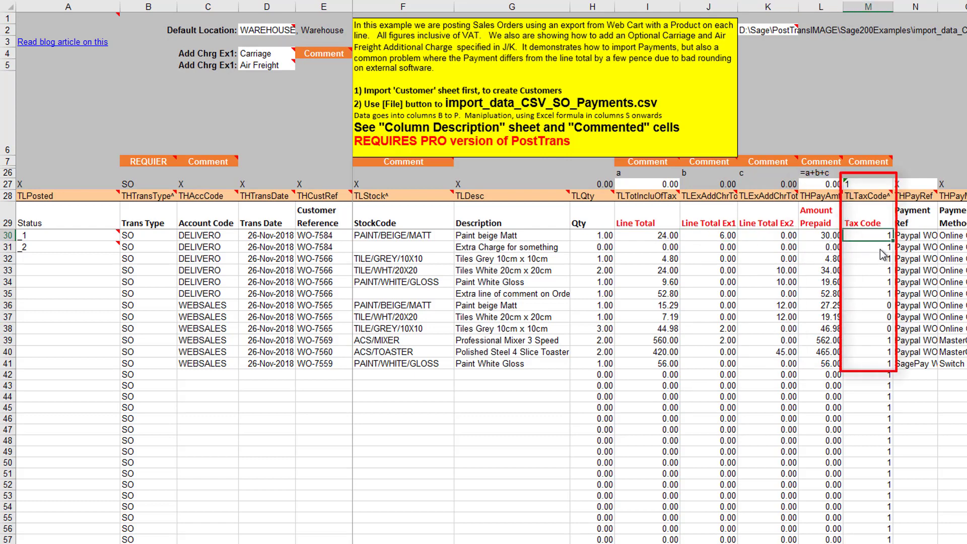
key("Up")
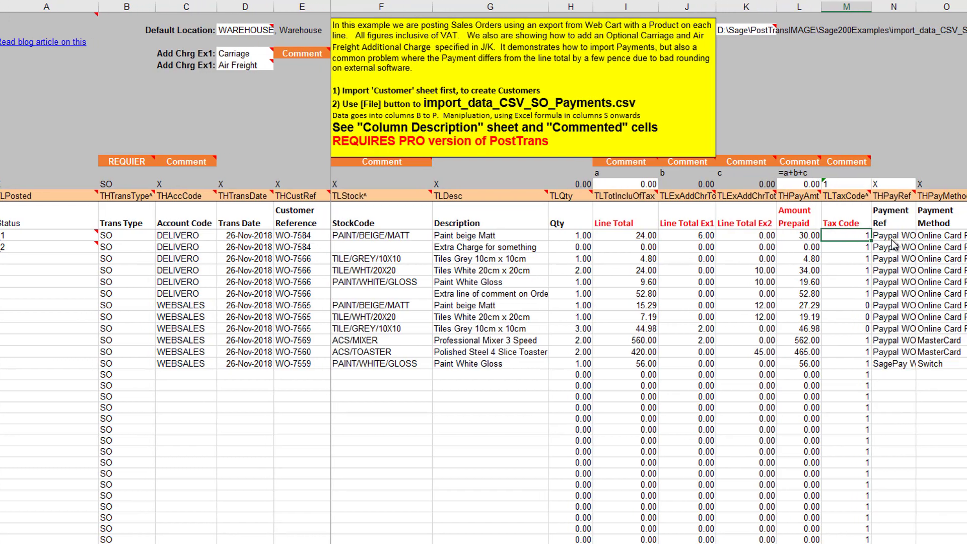
Review the Payment Ref and Payment Method columns on the first order line.
left_click(913, 238)
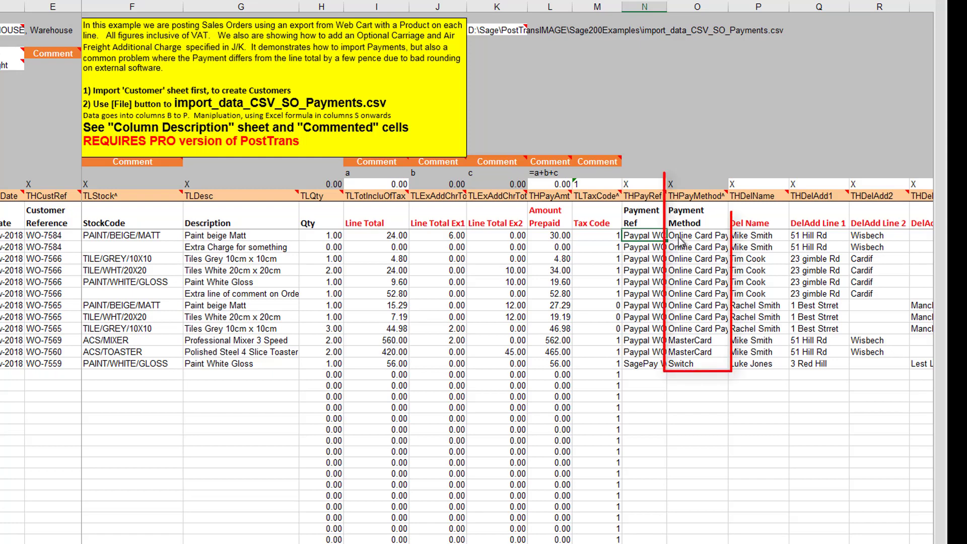
key("Right")
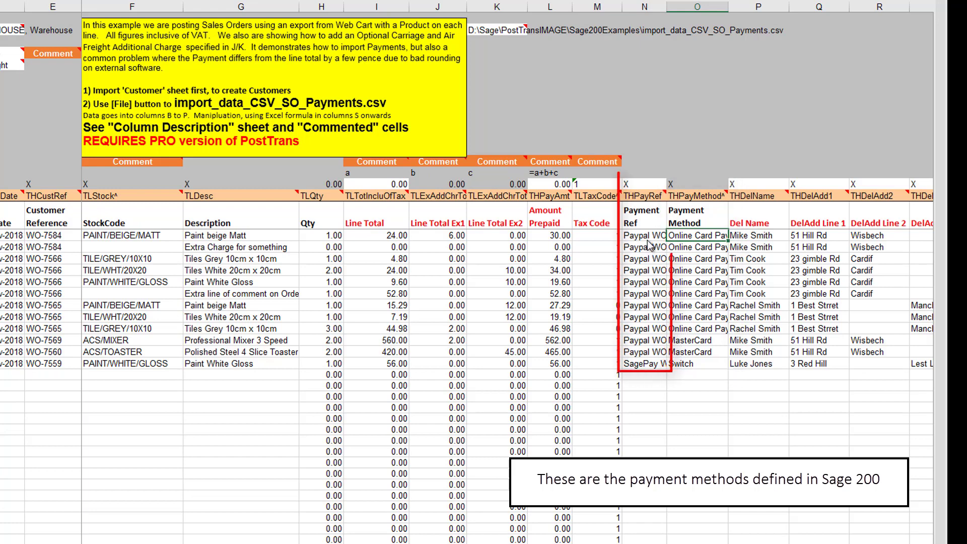
key("Left")
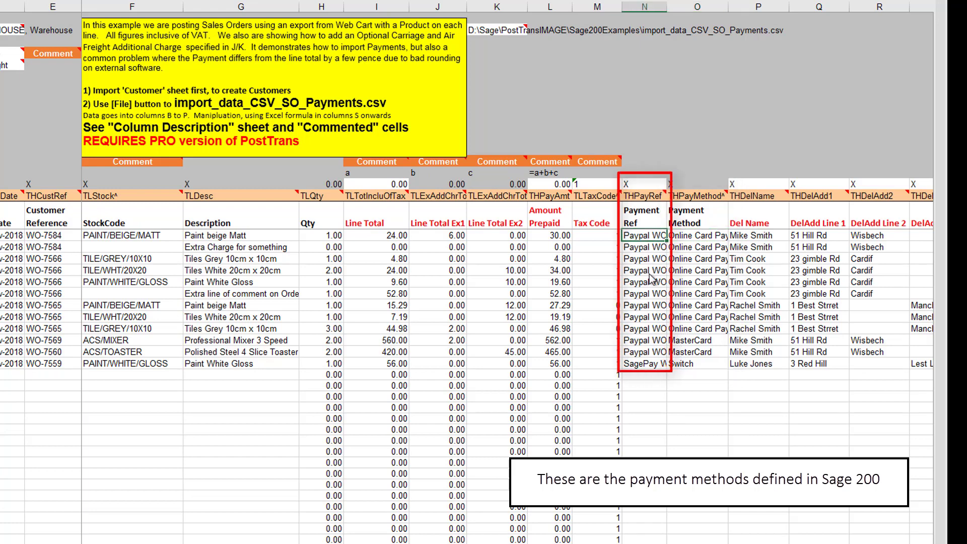
Collapse the grouped delivery name and address columns P to U.
scroll(507, 282, "right", 1)
scroll(499, 282, "right", 2)
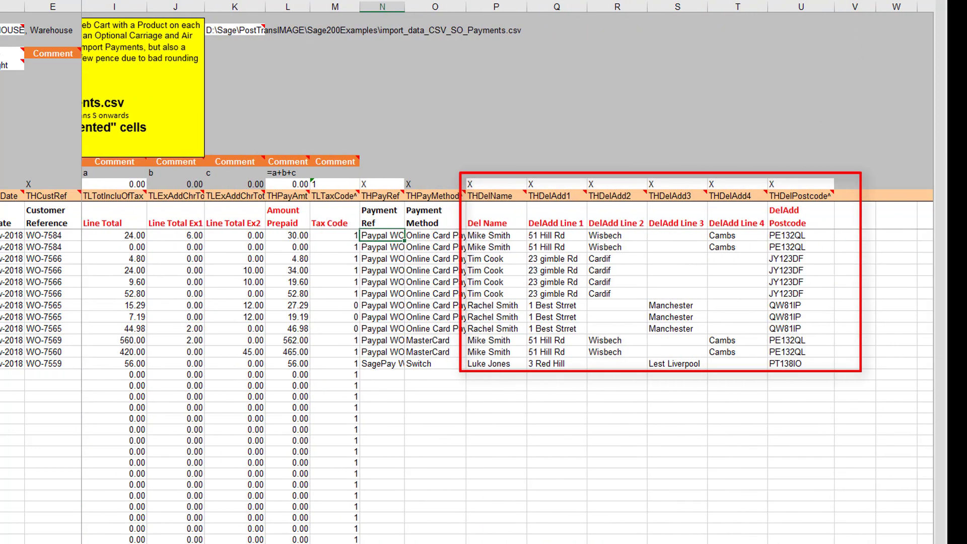
left_click(855, 1)
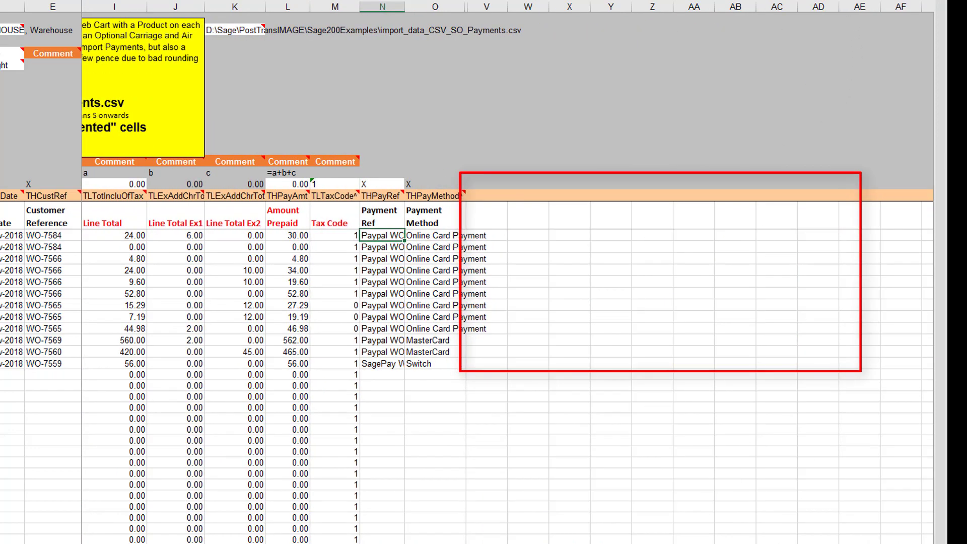
Examine how the amounts prepaid are spread over the lines of each order, including the four WO-7566 lines.
scroll(507, 282, "left", 3)
left_click(378, 236)
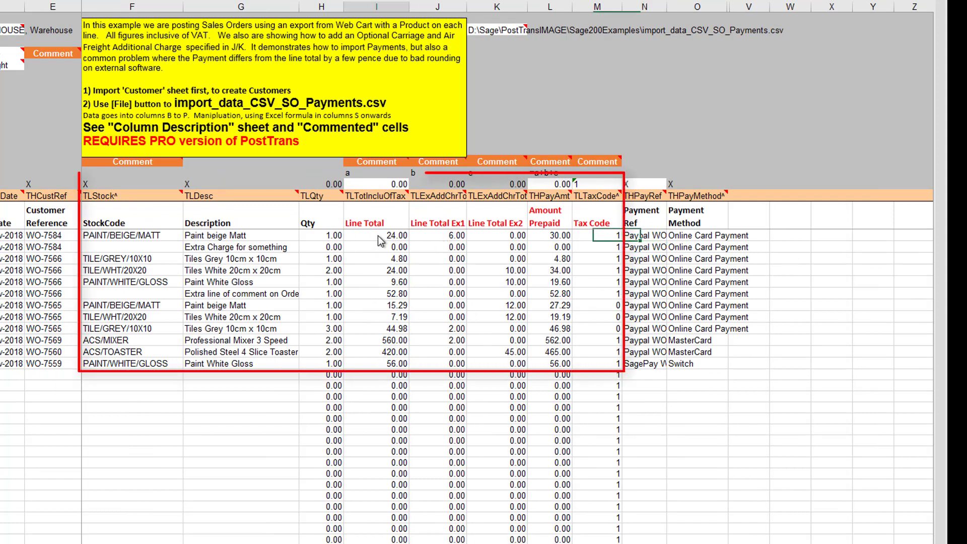
left_click(554, 241)
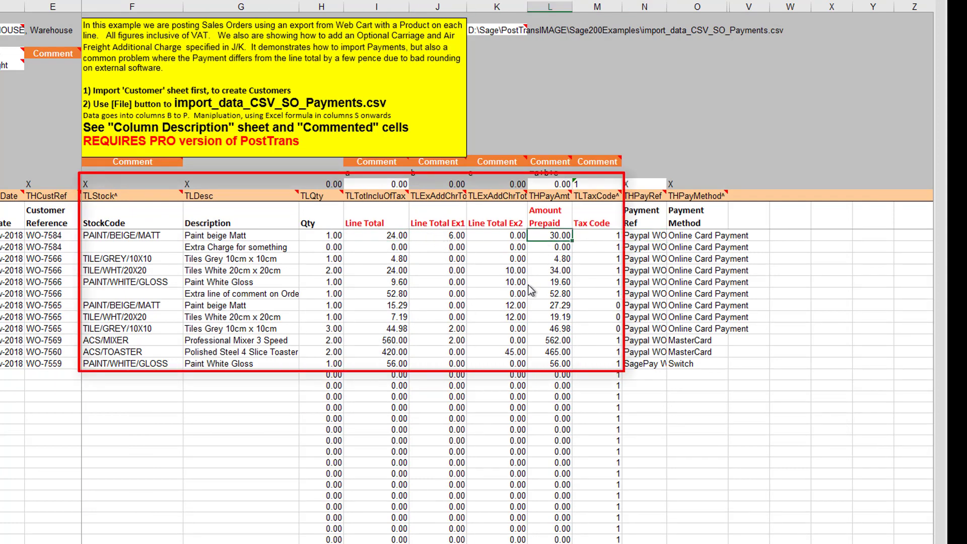
left_click(558, 259)
left_click_drag(555, 274, 555, 297)
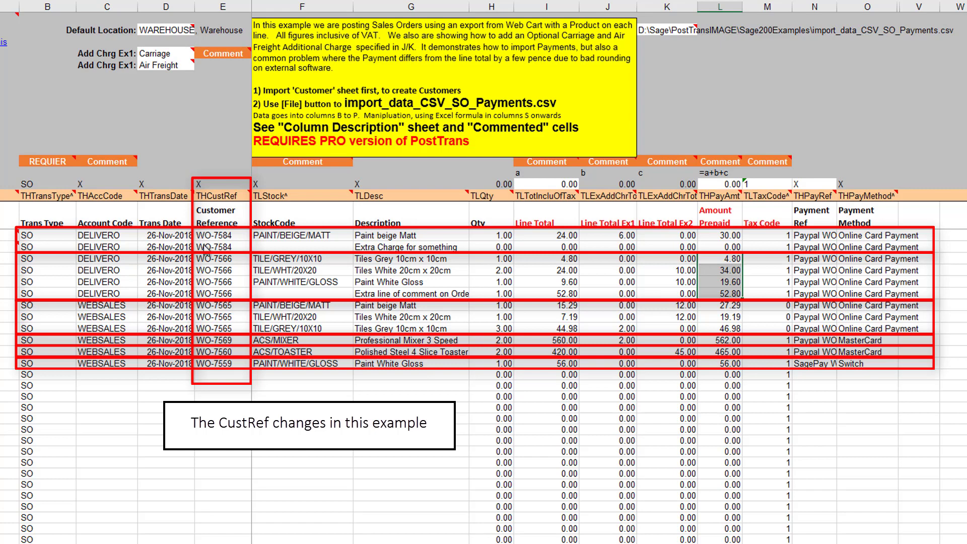
left_click(764, 271)
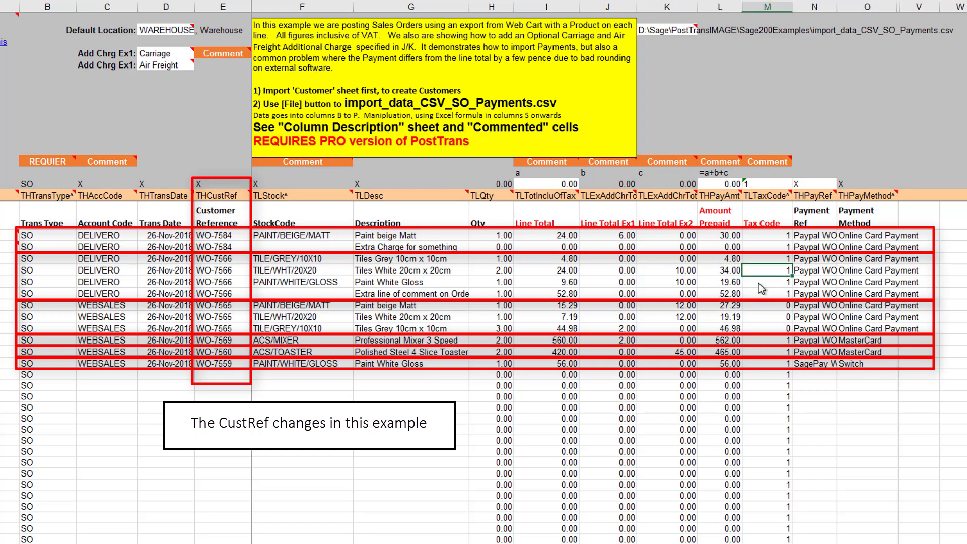
Compare the tax codes on the WEBSALES lines for WO-7565 with those on the DELIVERO lines.
left_click(778, 237)
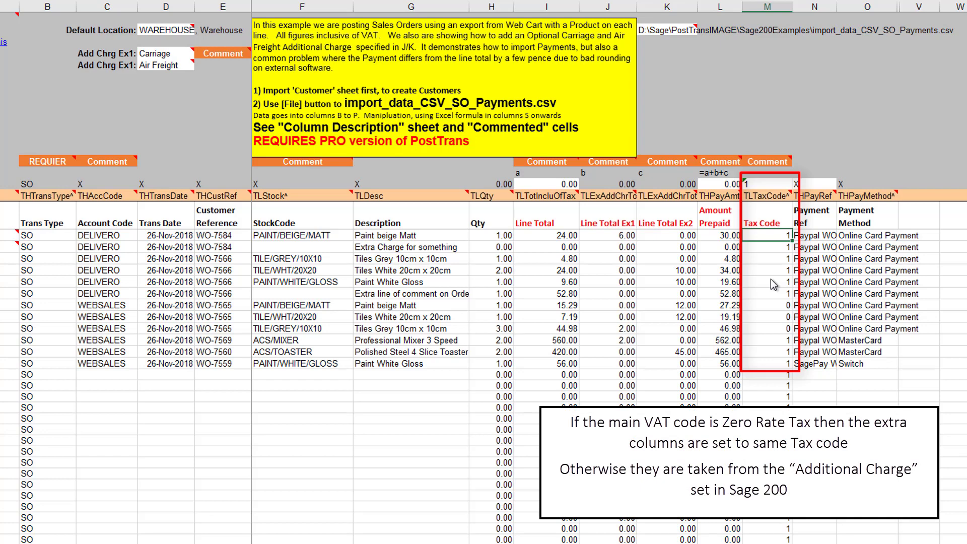
left_click(776, 316)
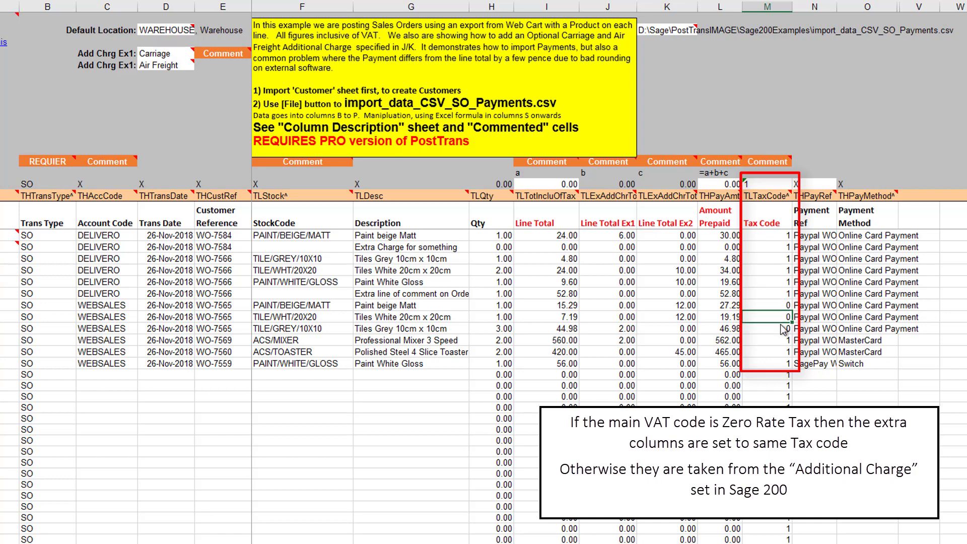
left_click(783, 329)
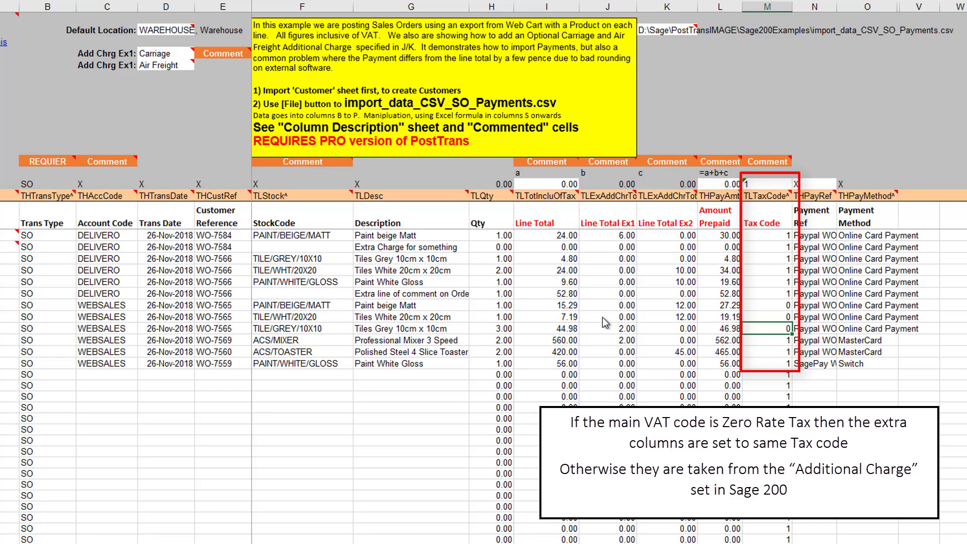
left_click(783, 294)
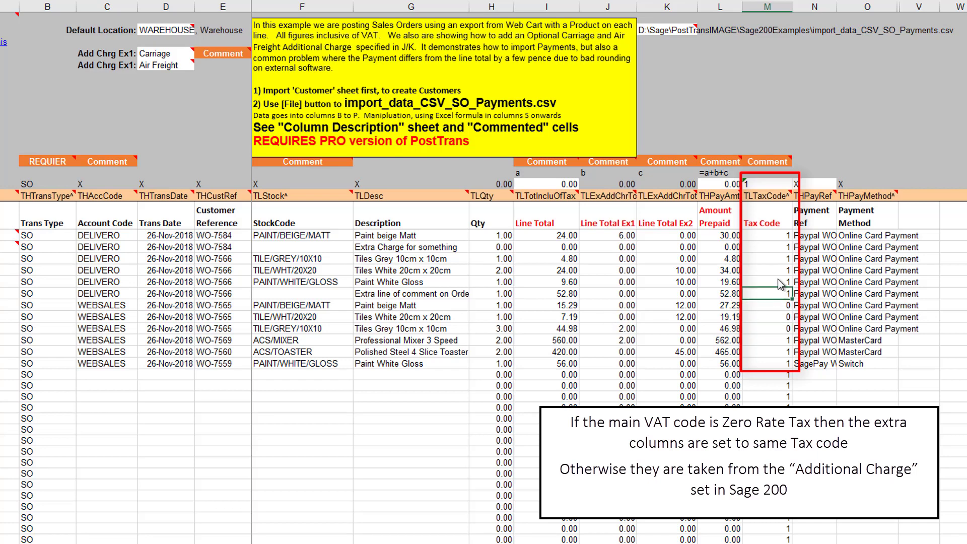
left_click(781, 239)
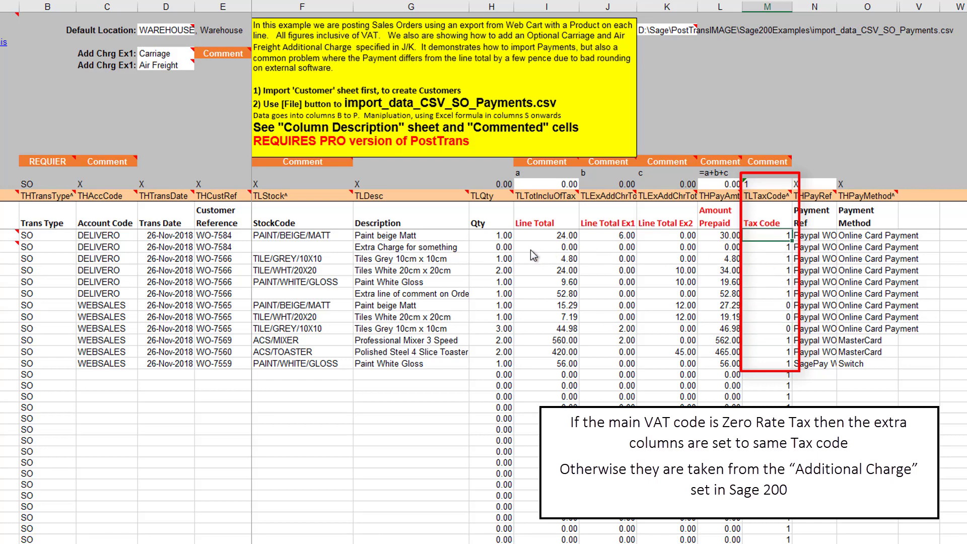
Open the PostTrans tag properties and inspect them for the Qty, Line Total, Line Total Ex2 and StockCode columns.
left_click(507, 251)
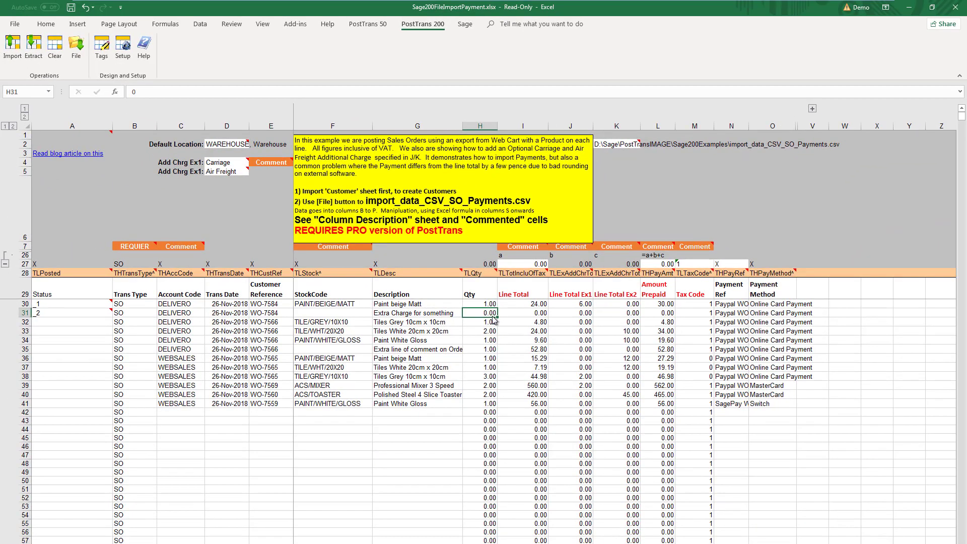
left_click(102, 49)
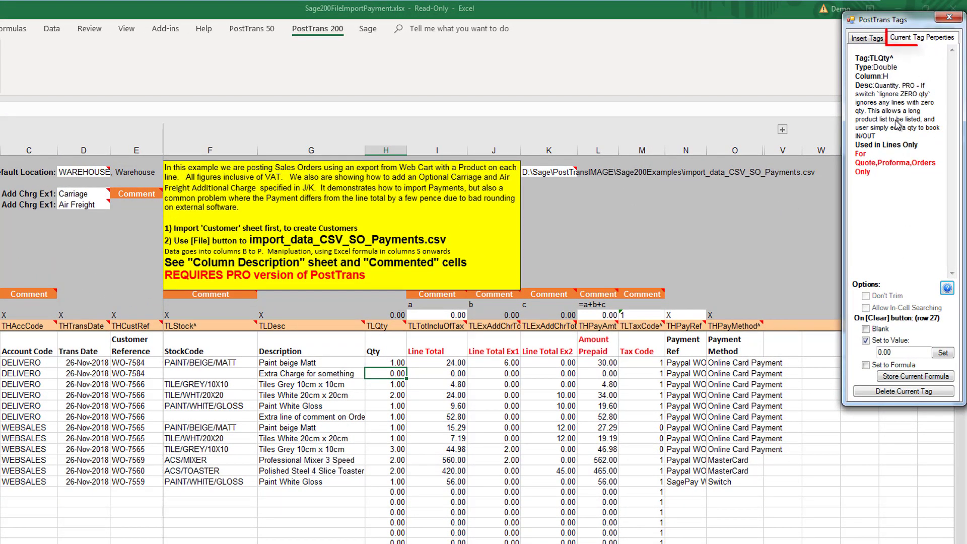
left_click(448, 386)
left_click(547, 397)
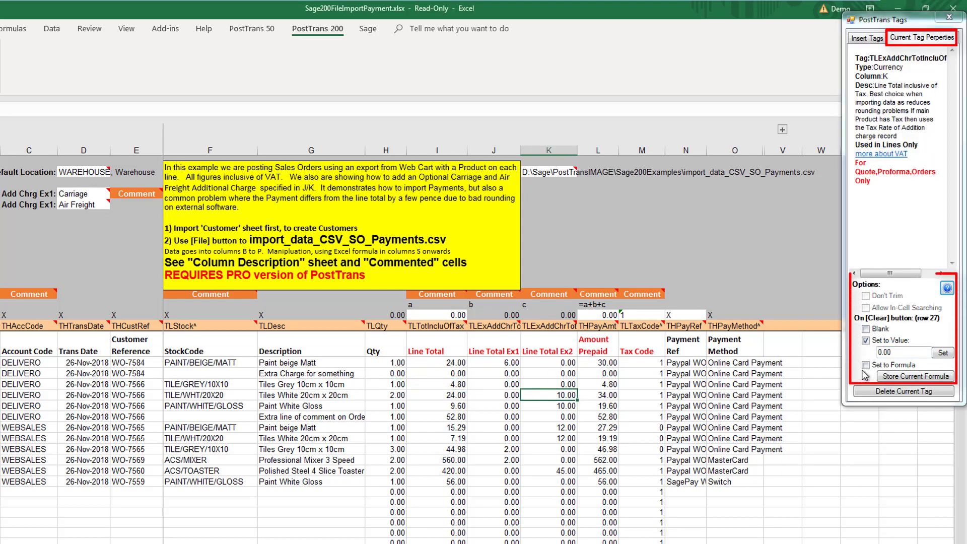
left_click(182, 396)
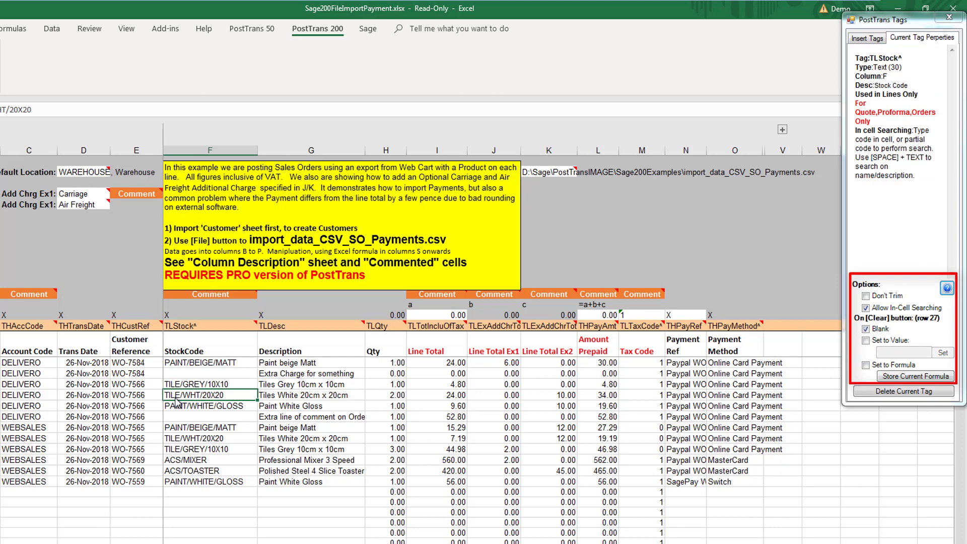
Inspect the tag properties of the Trans Type and Description columns and read the linked article on how descriptions are imported.
left_click(280, 393)
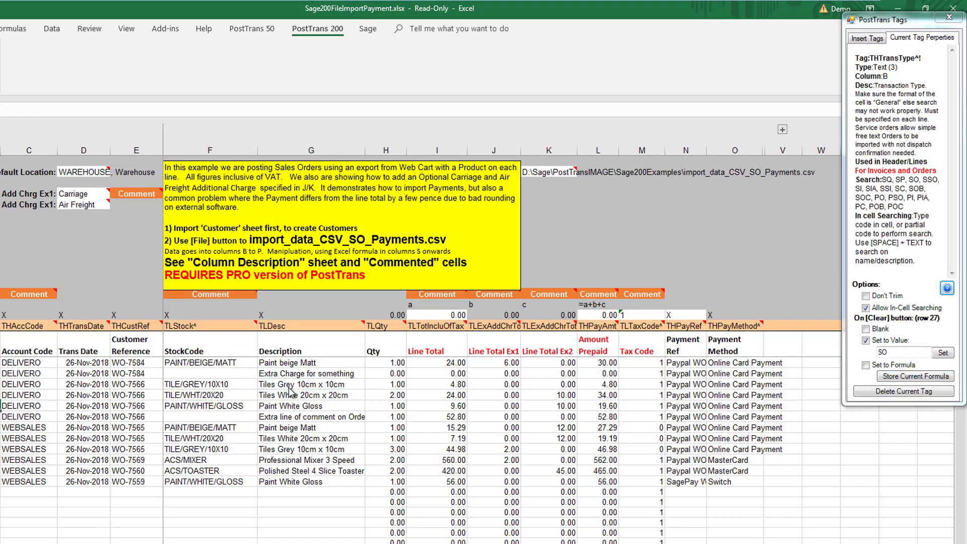
left_click(304, 386)
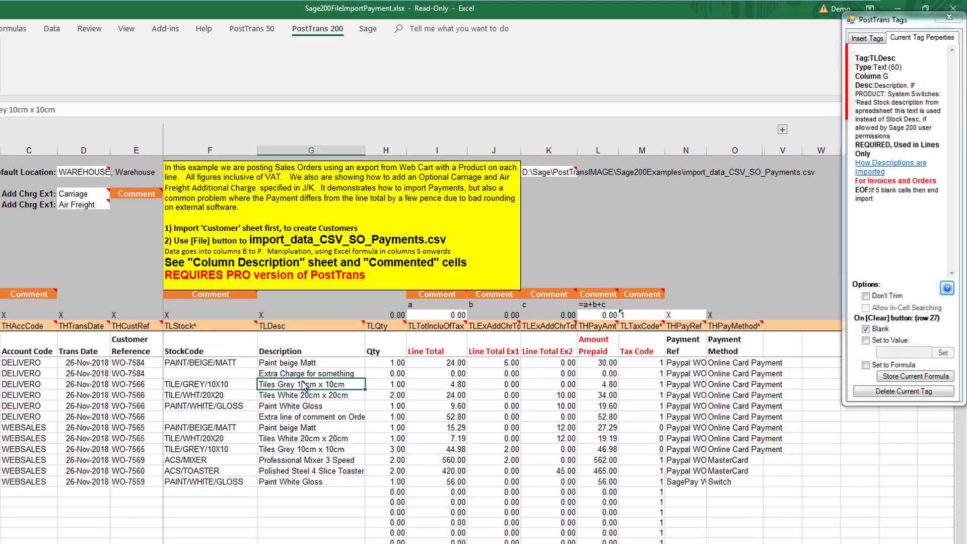
left_click(885, 171)
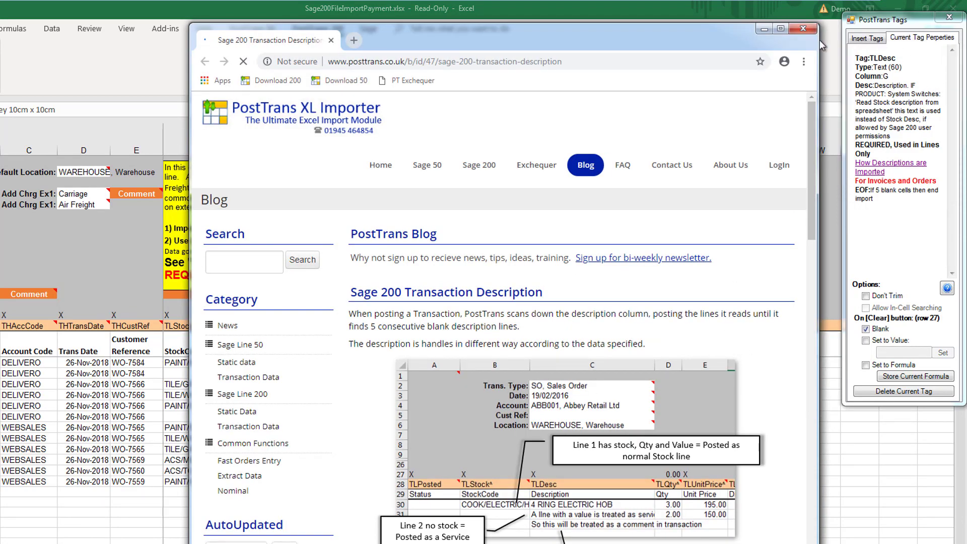
left_click(804, 28)
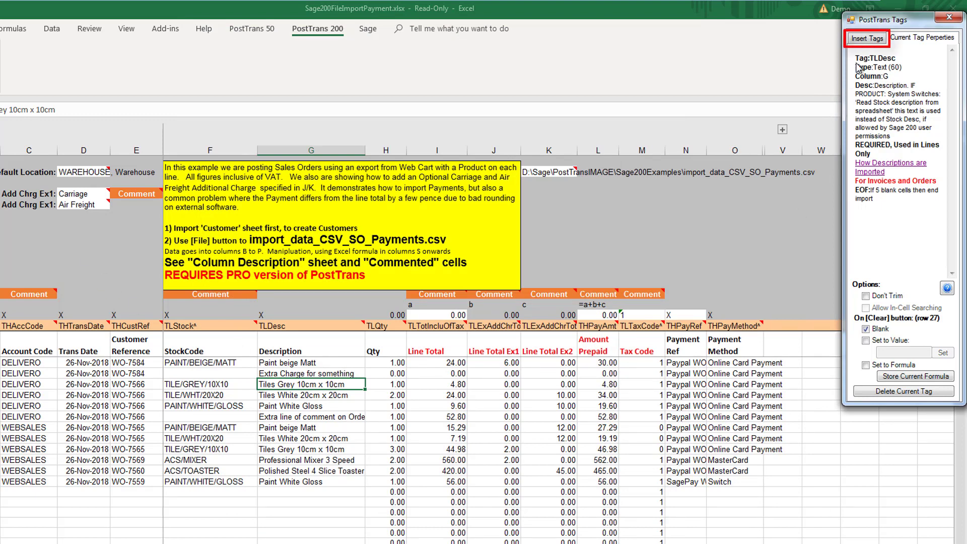
Insert the TLTotCost tag into the empty column V.
left_click(871, 45)
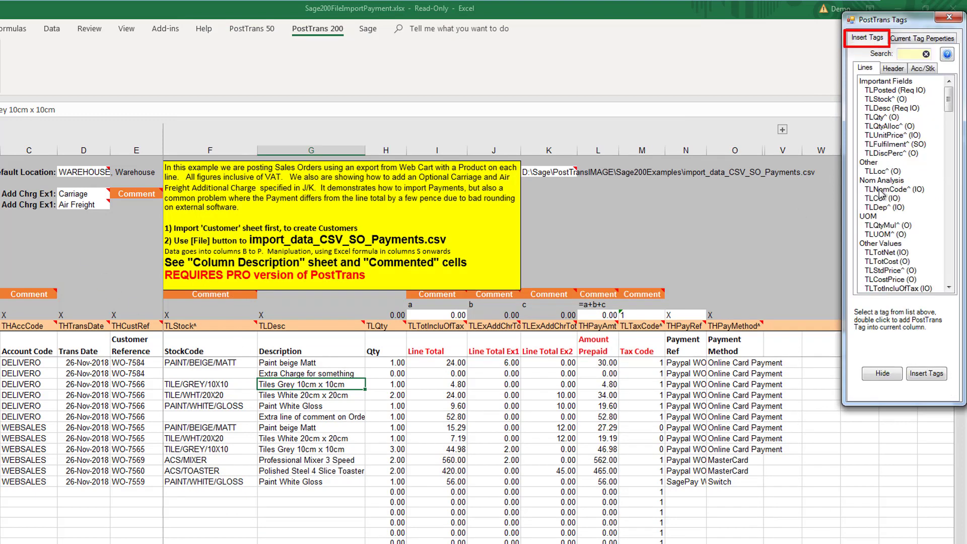
left_click(784, 364)
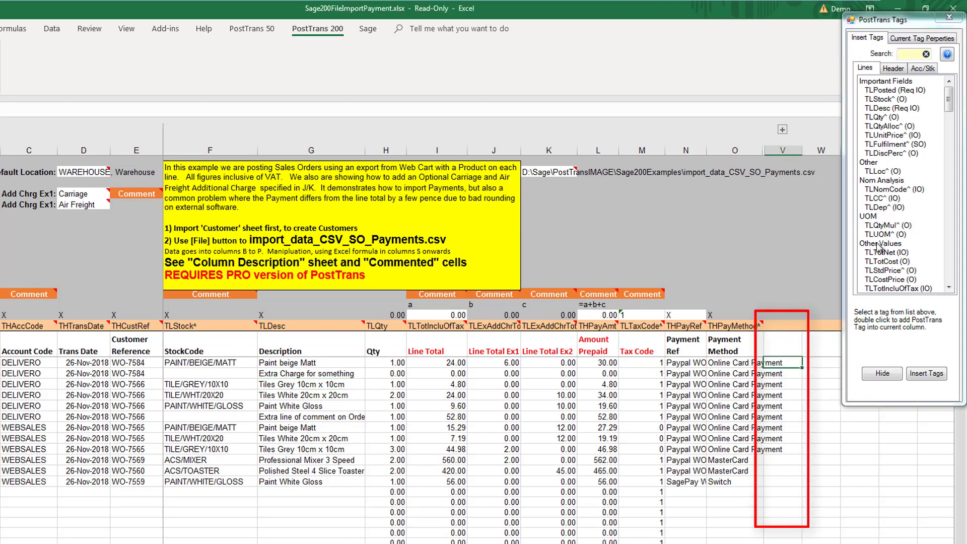
double_click(890, 261)
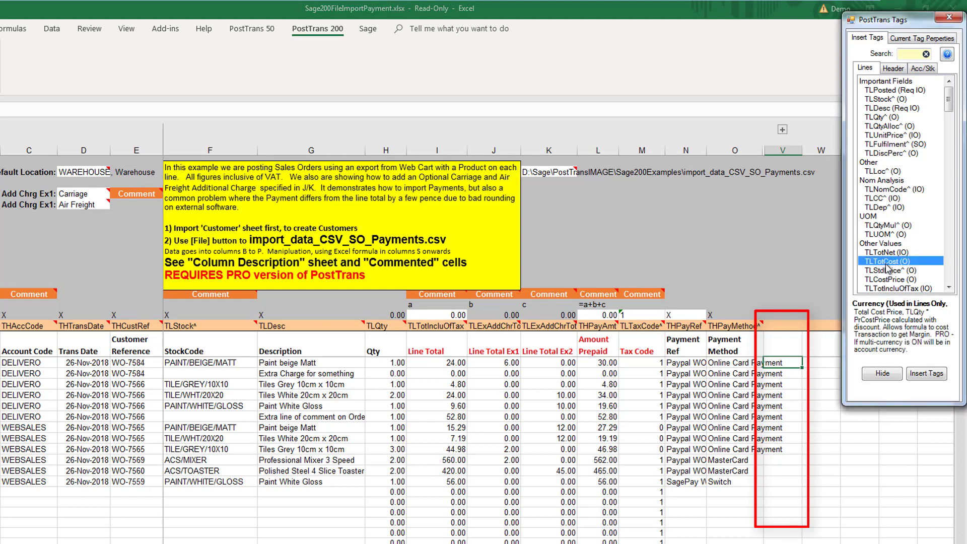
Delete column V with its TLTotCost tag and hide the PostTrans Tags window.
left_click(784, 150)
right_click(788, 151)
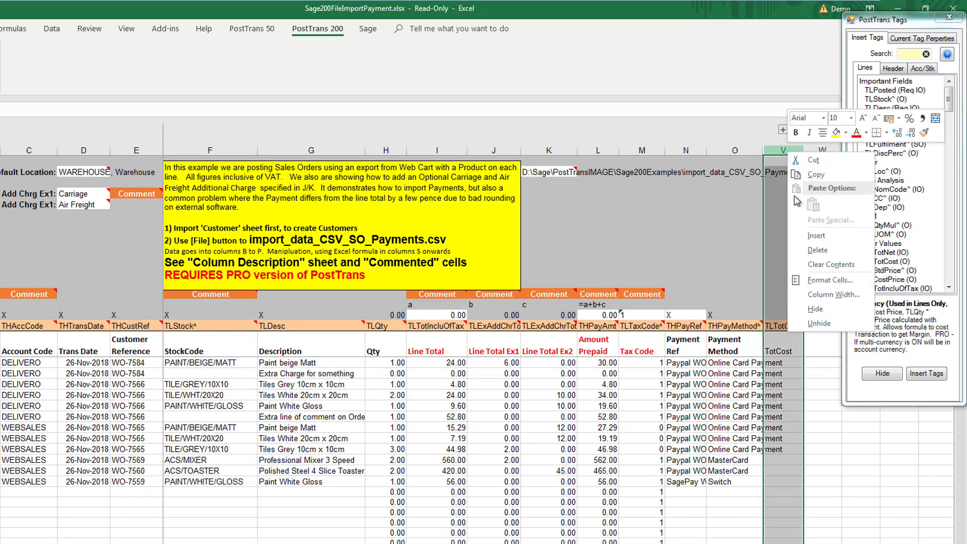
left_click(818, 250)
left_click(883, 373)
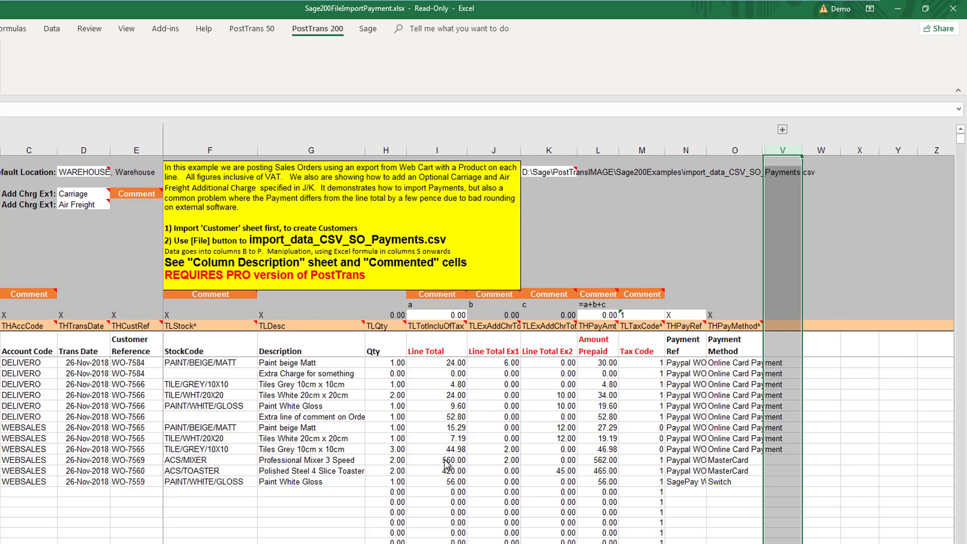
Review the order lines in rows 30 to 41 from Account Code to Payment Method.
left_click_drag(20, 362, 749, 491)
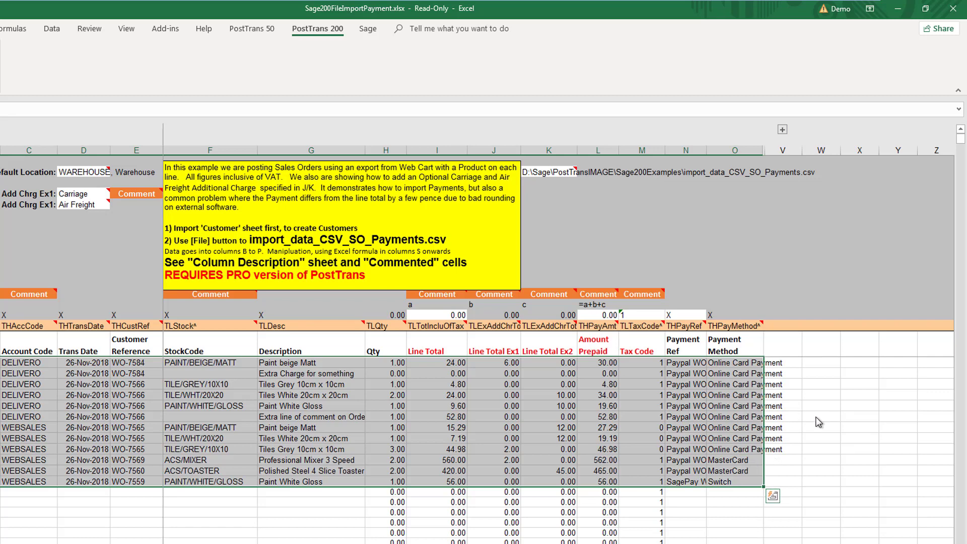
left_click(813, 385)
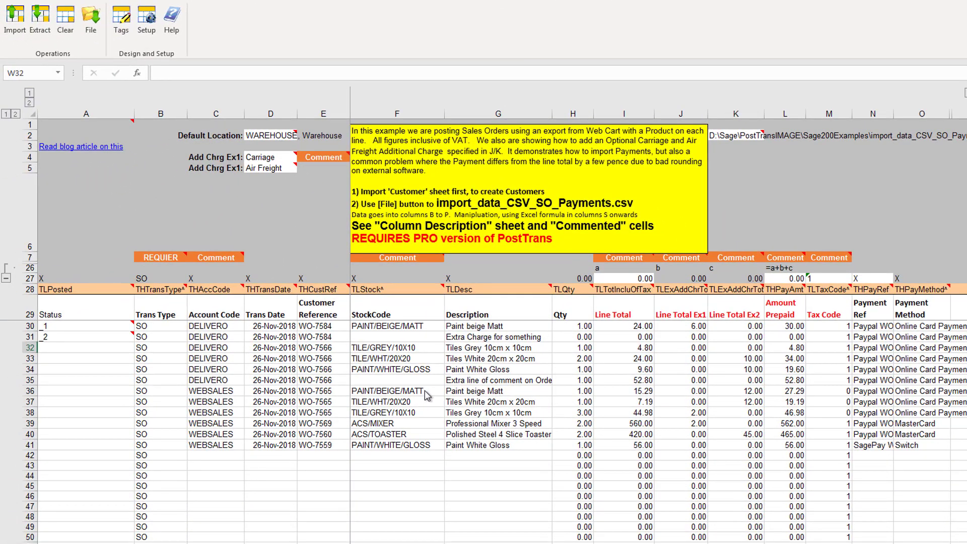
Check the default values in row 27 and clear the order data from the sheet.
left_click(34, 281)
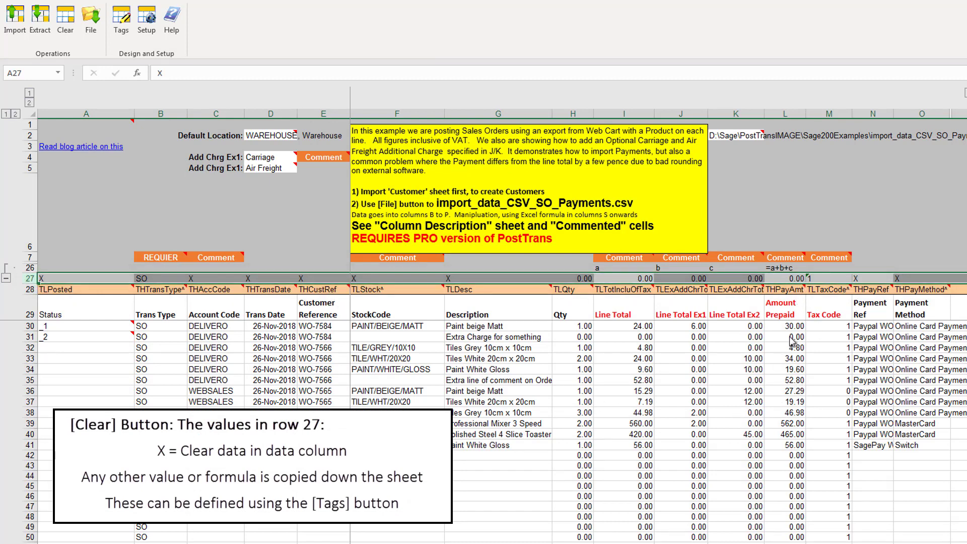
left_click(790, 280)
left_click(791, 381)
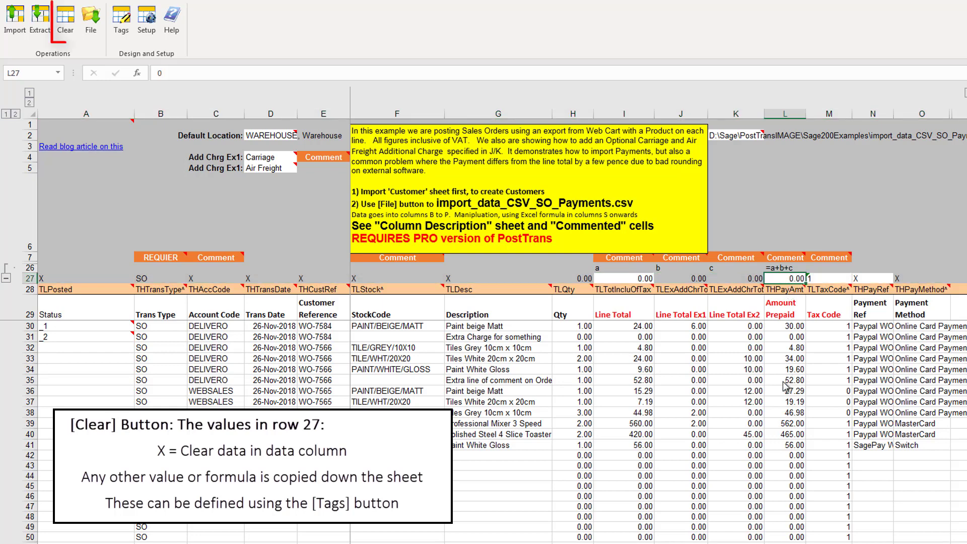
left_click(67, 23)
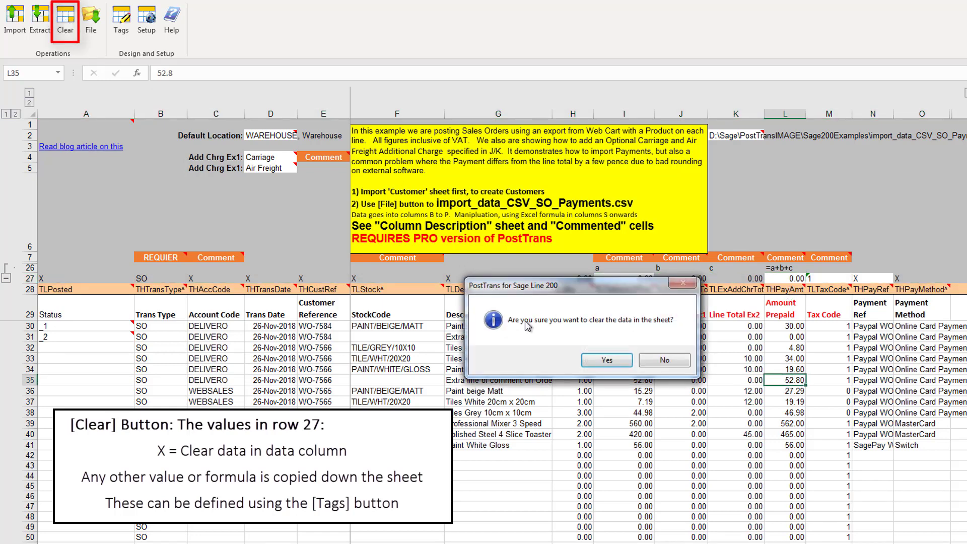
left_click(609, 362)
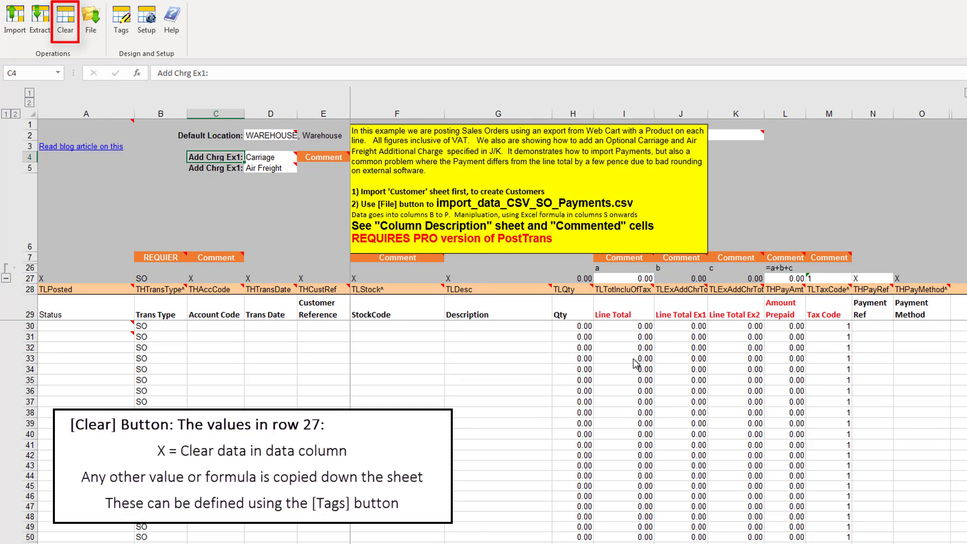
left_click(790, 328)
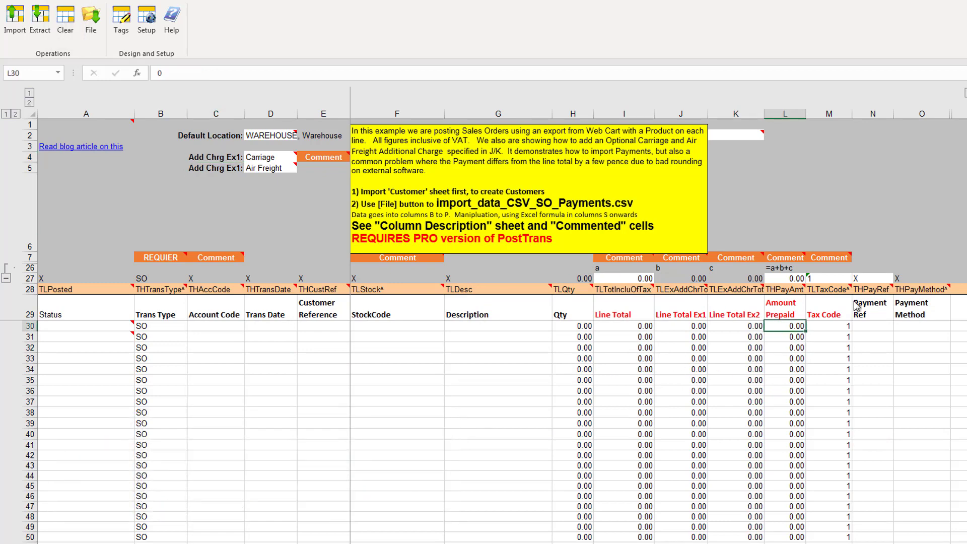
Load import_data_CSV_SO_Payments.csv into the sheet starting at B30 and review the loaded order lines.
left_click(92, 30)
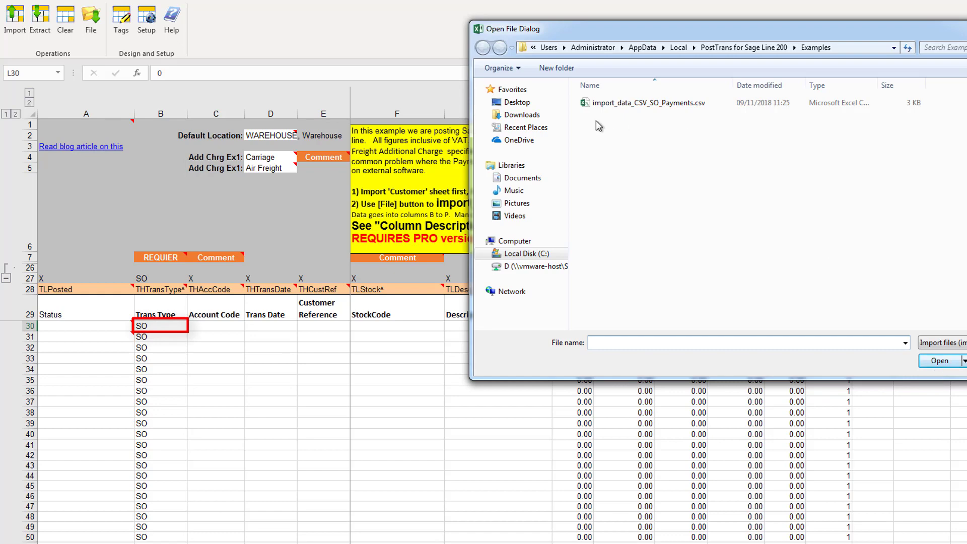
double_click(625, 103)
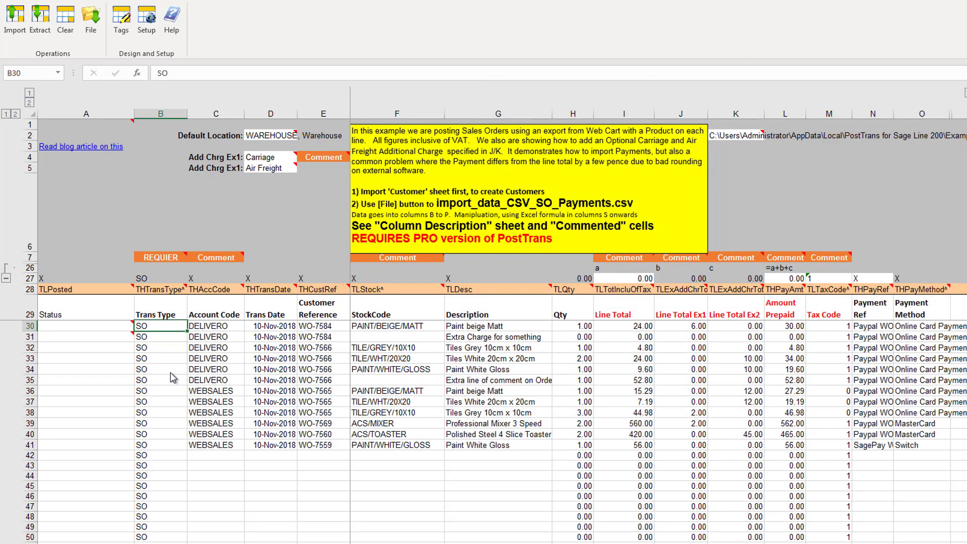
left_click_drag(153, 330, 929, 450)
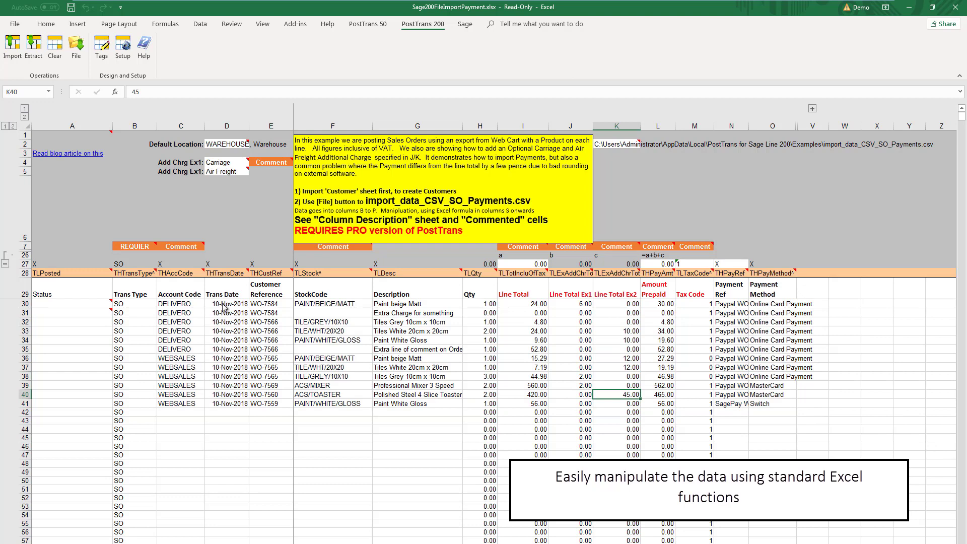
Try to import the sales orders into Sage 200 and cancel the first order's posting.
left_click(14, 47)
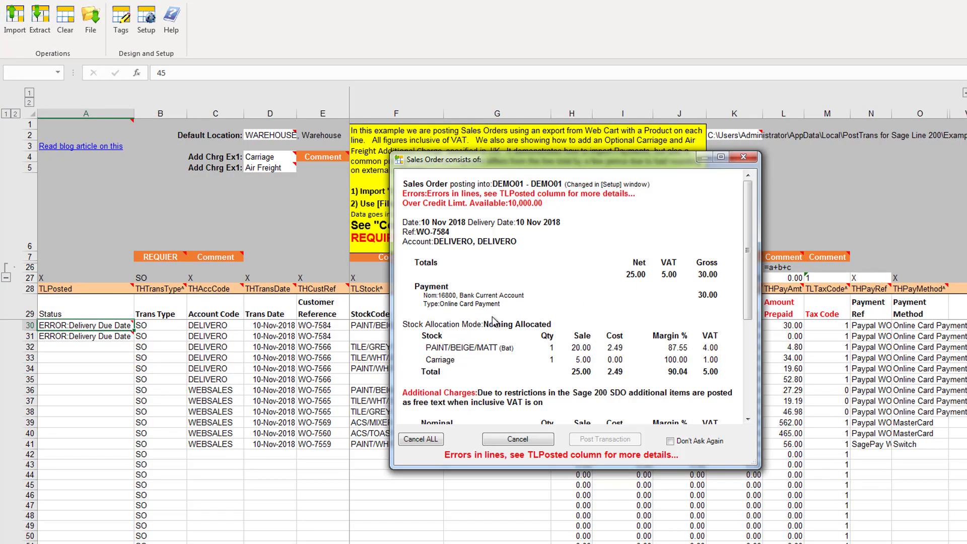
left_click(539, 440)
Set the Trans Date of the first order line in D30 to 28/11/2018.
left_click(275, 325)
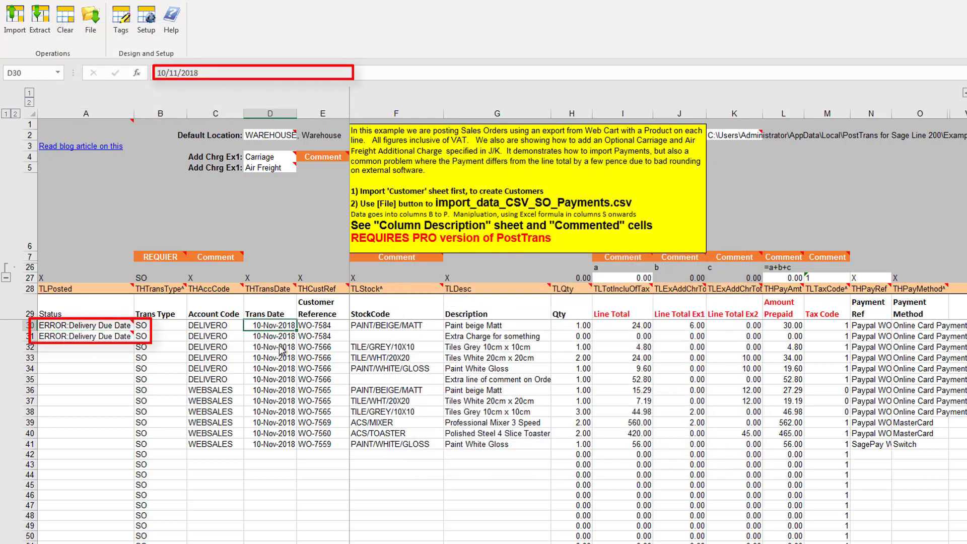
type("28")
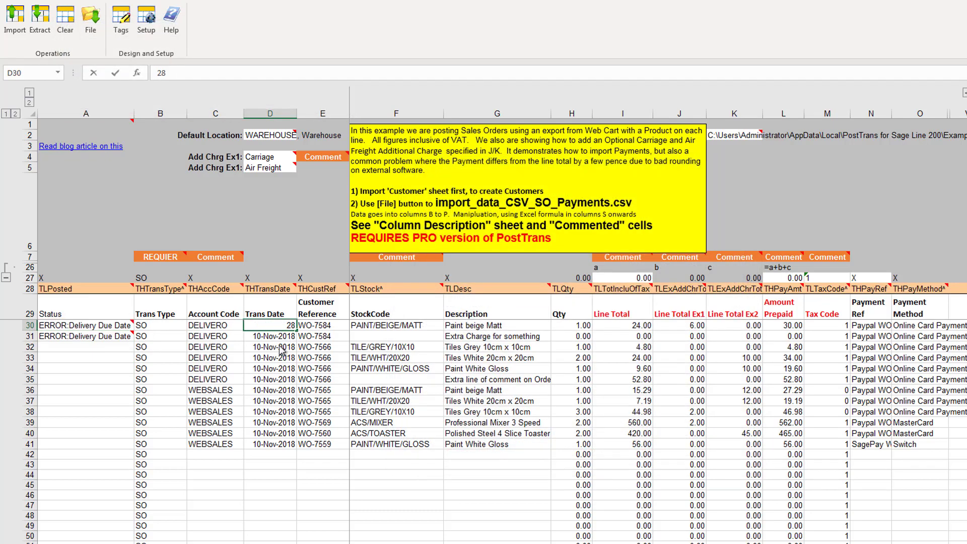
type("/11/2018")
key("Tab")
key("Tab")
Copy the Trans Date from D30 down to all the other order lines through row 41.
left_click(272, 329)
key("ctrl+c")
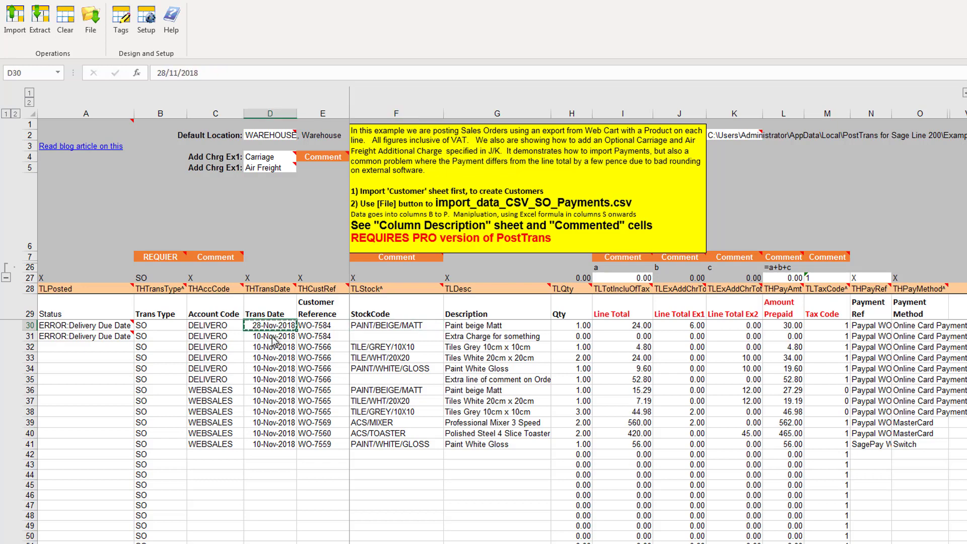
left_click(275, 336)
key("ctrl+v")
left_click_drag(277, 326, 280, 341)
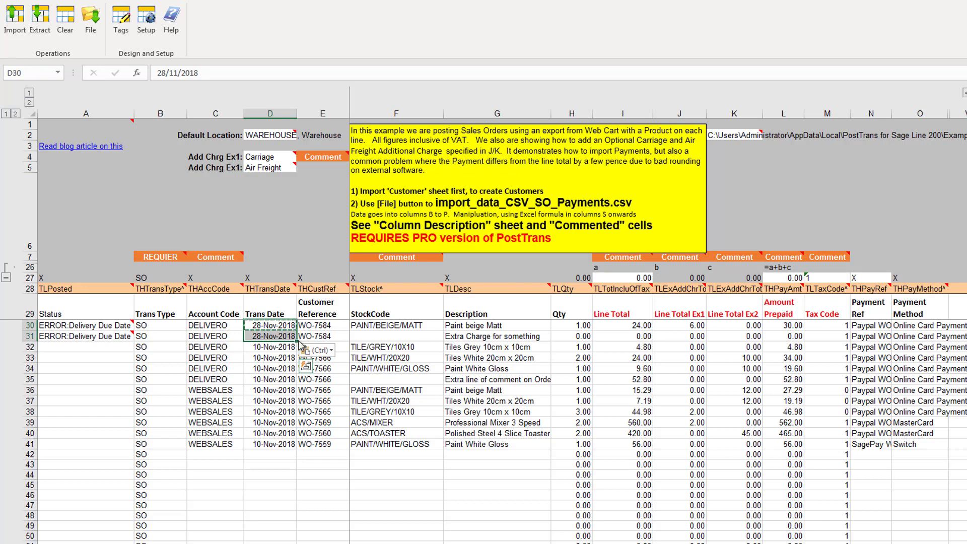
double_click(296, 341)
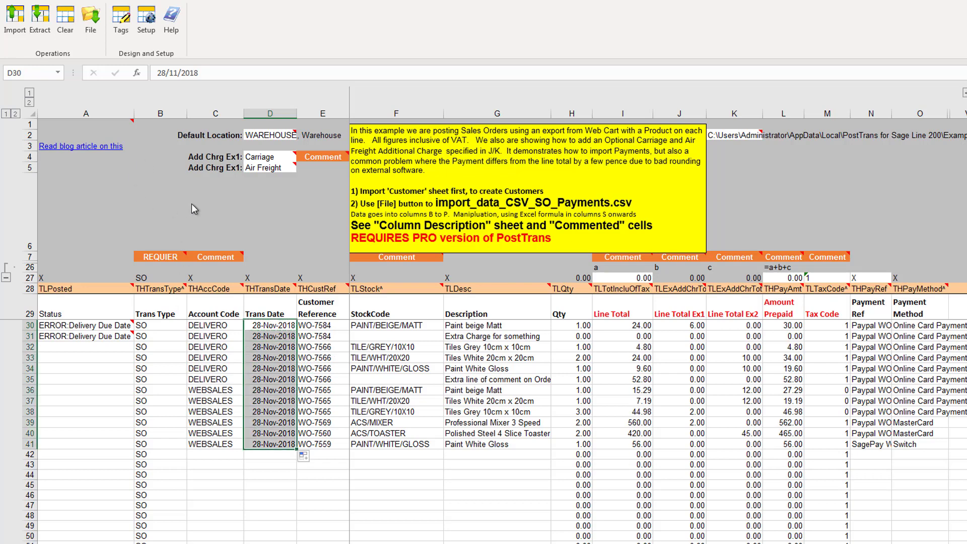
left_click(409, 413)
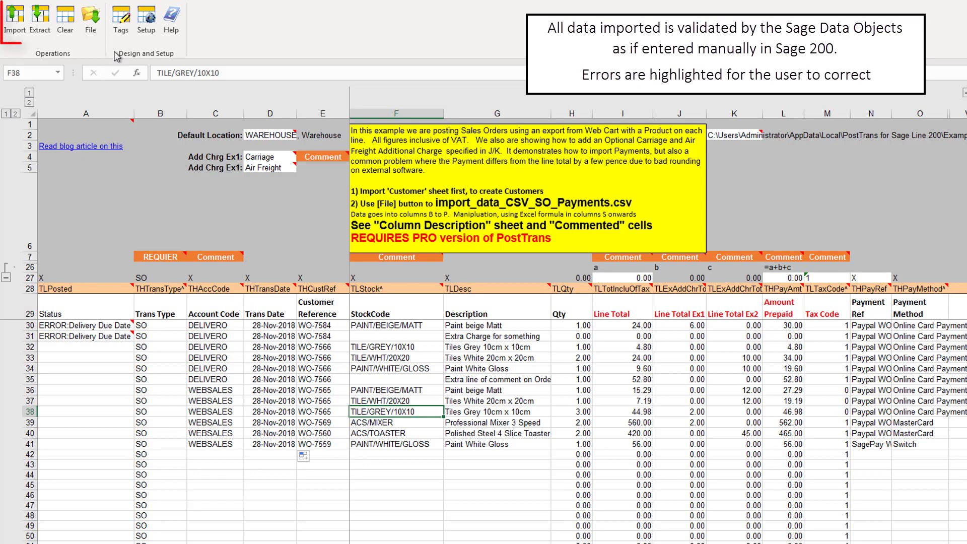
Import the orders again and post the first sales order in rows 30 and 31, leaving Don't Ask Again off.
left_click(15, 21)
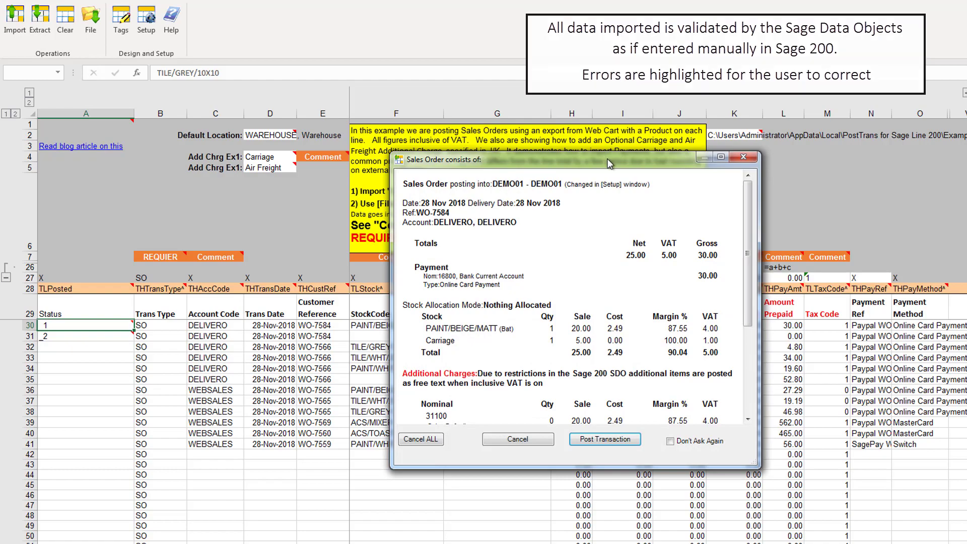
left_click_drag(606, 160, 946, 1)
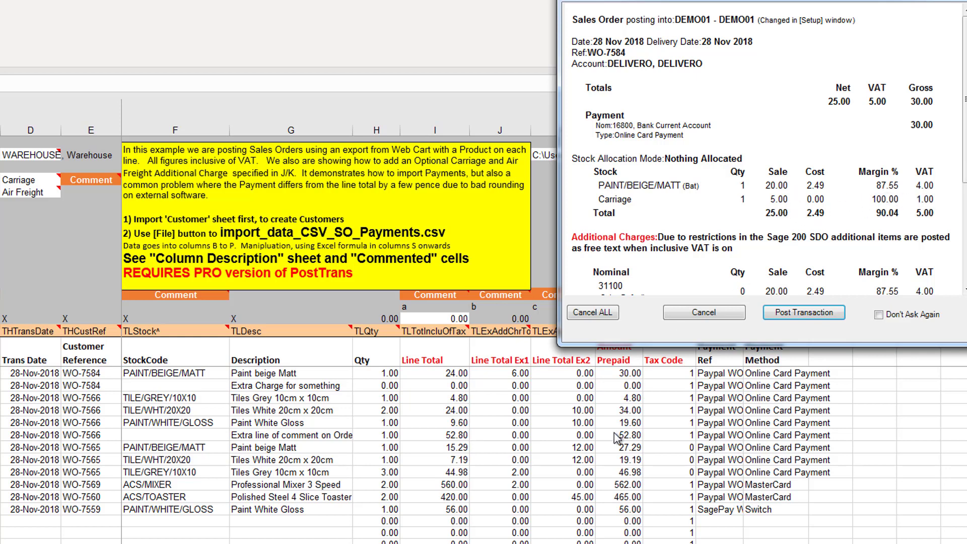
left_click(899, 316)
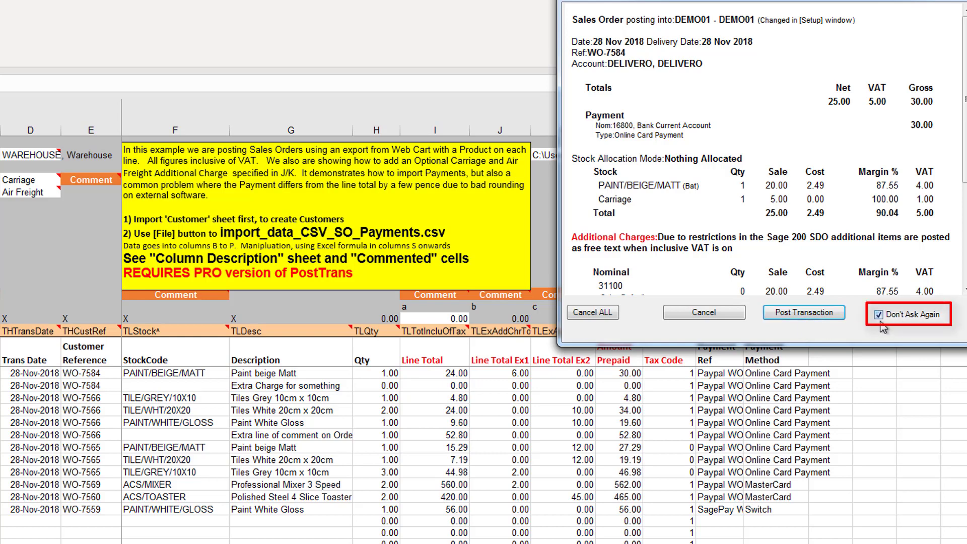
left_click(878, 317)
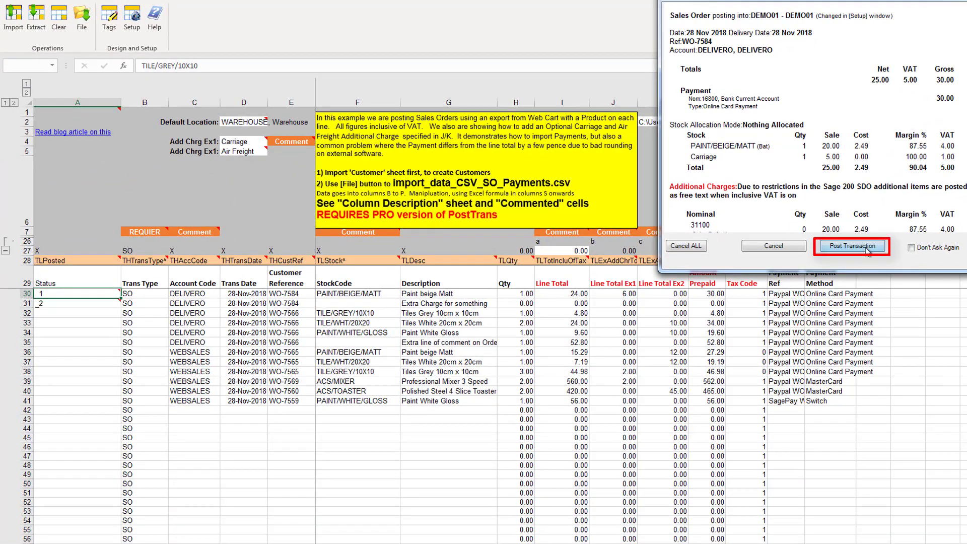
left_click(867, 247)
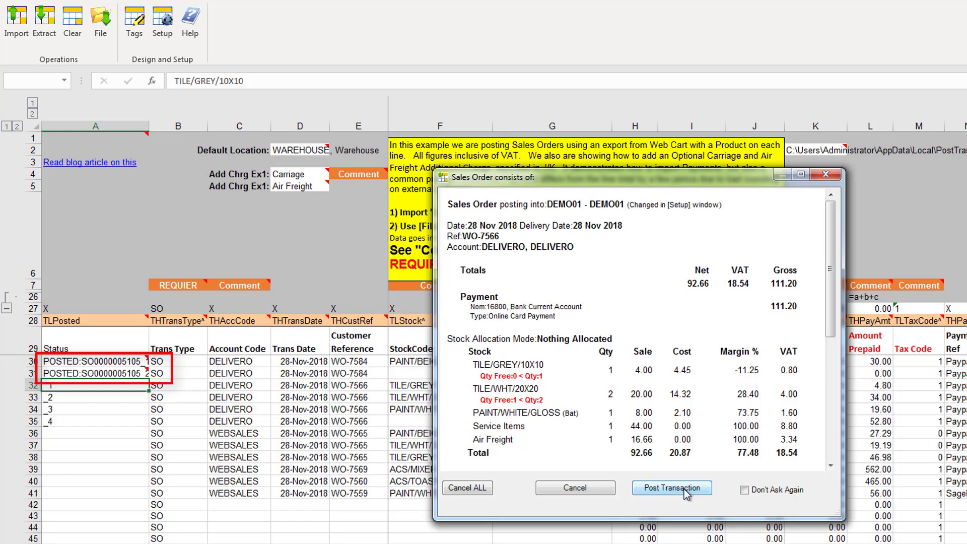
Review the preview of the second DELIVERO order in rows 32 to 35 and post it.
left_click_drag(753, 178, 966, 4)
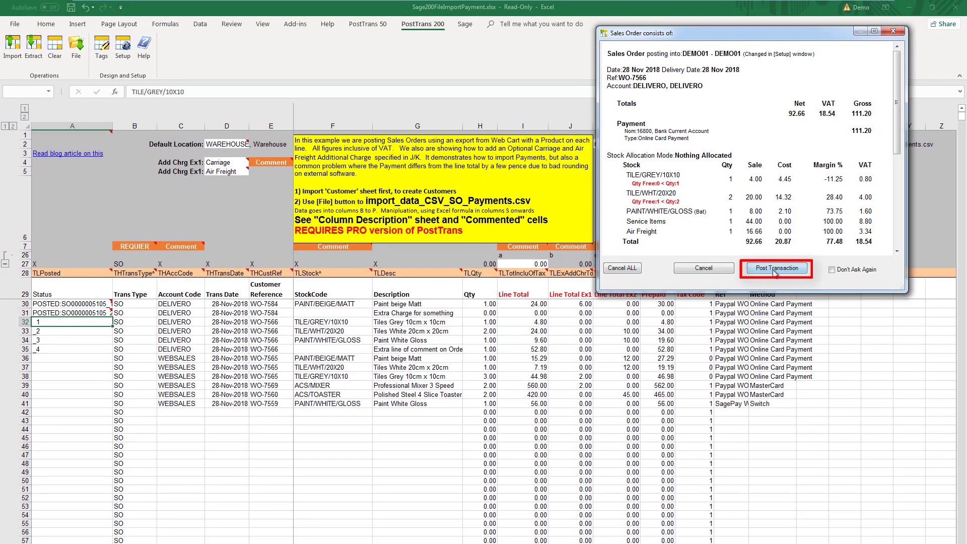
left_click(776, 268)
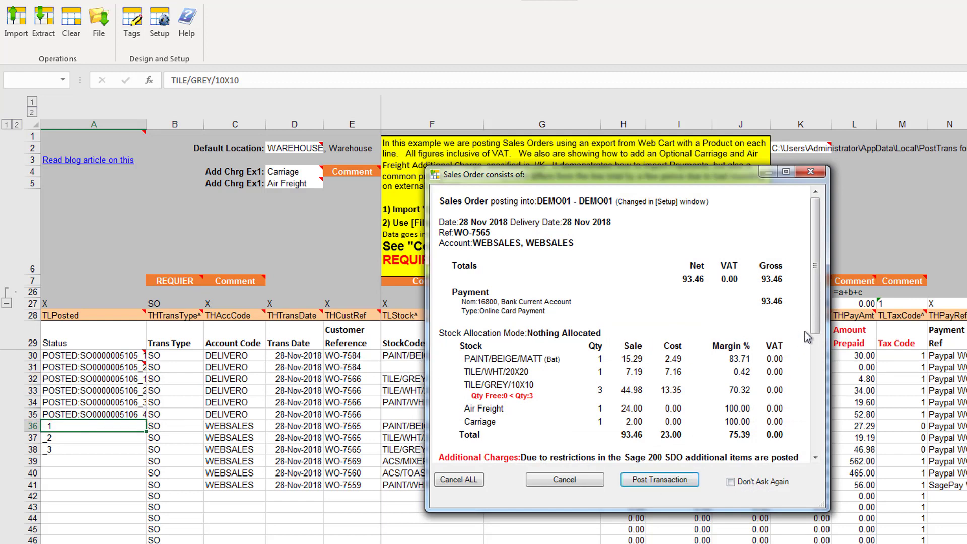
Review the preview of the first WEBSALES order, then post it and all remaining orders with Don't Ask Again turned on.
mouse_move(806, 332)
left_mouse_down()
mouse_move(802, 448)
mouse_move(809, 315)
left_mouse_up()
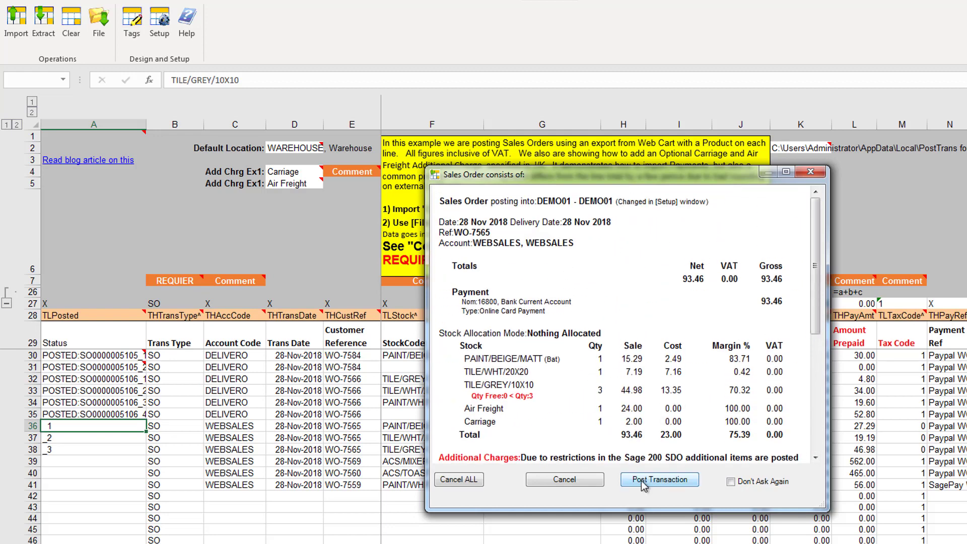
left_click(732, 483)
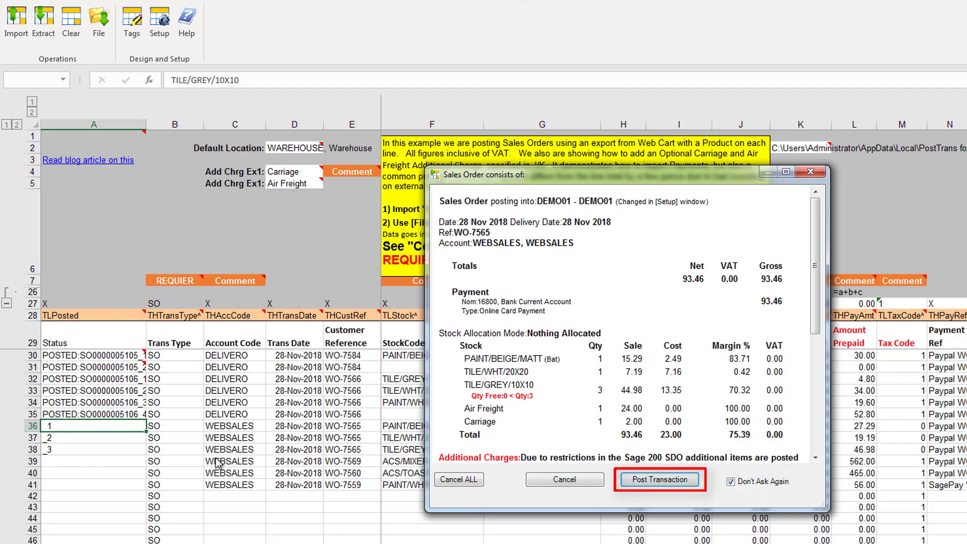
left_click(672, 481)
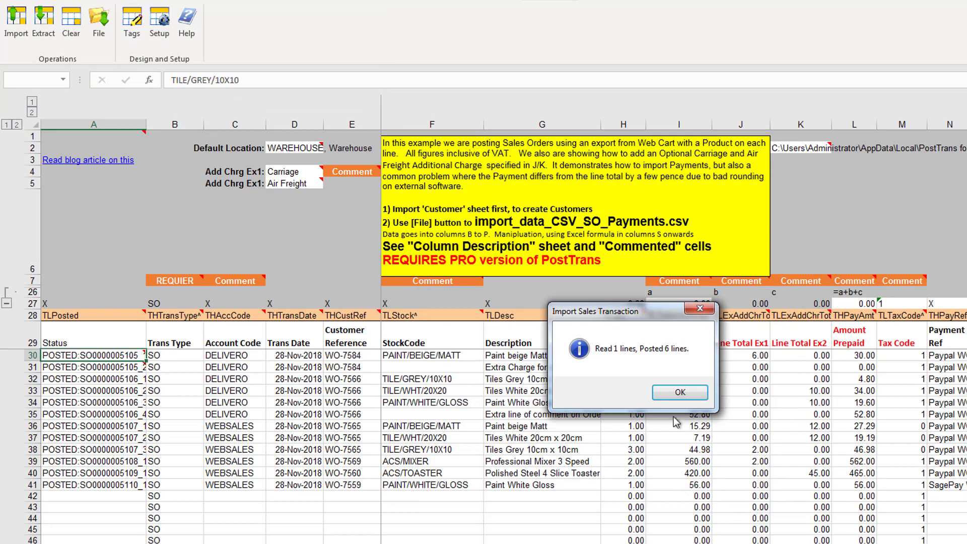
left_click(680, 392)
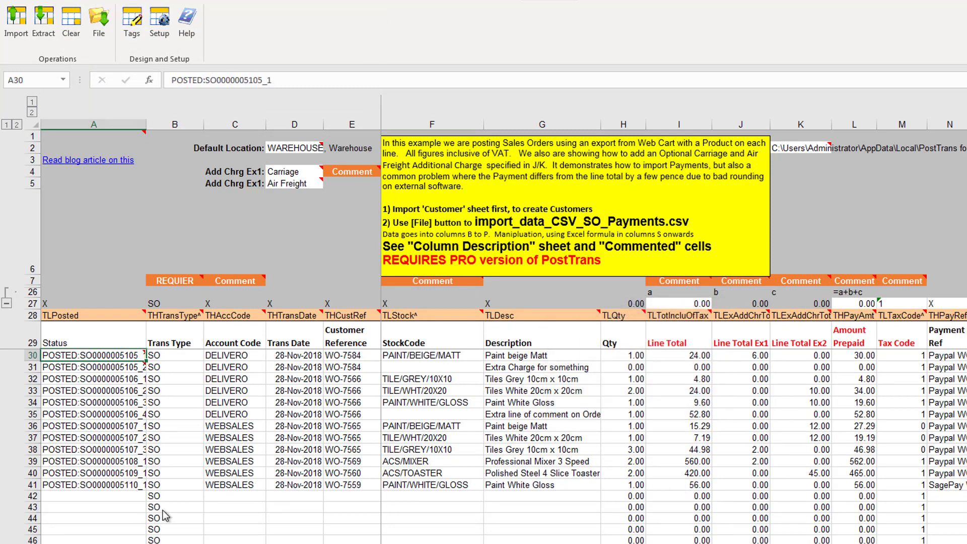
Widen the Status column A so the full posted references fit.
left_click_drag(146, 125, 162, 127)
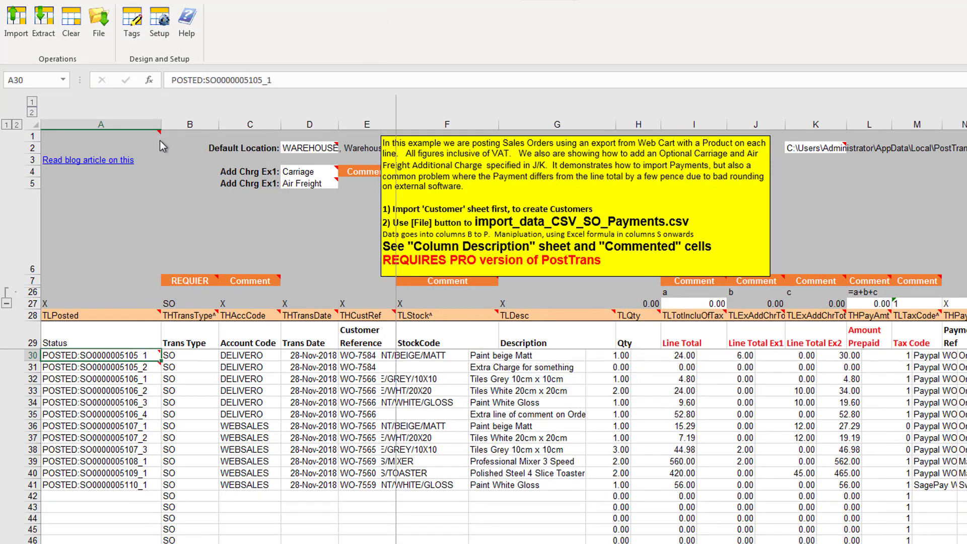
left_click(131, 380)
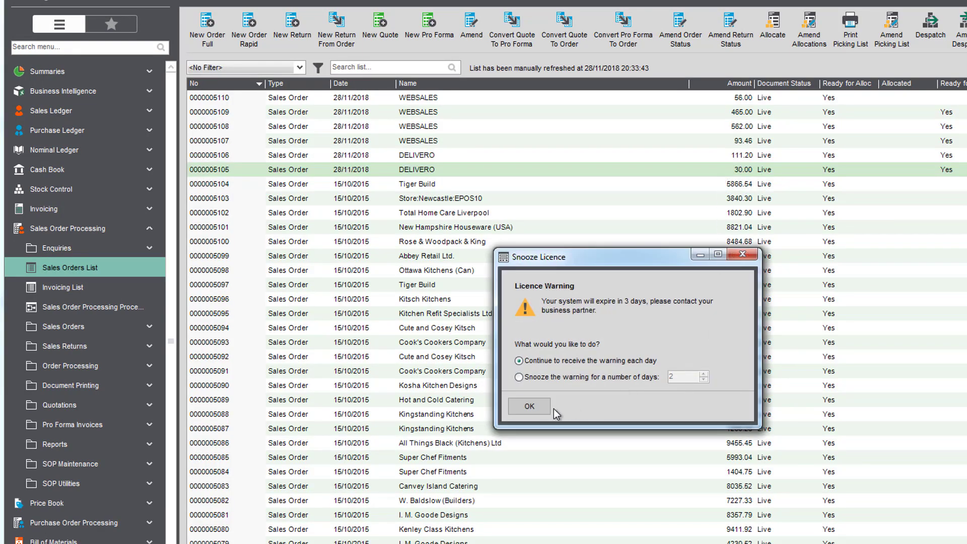
In the Sage 200 Sales Orders List, open the DELIVERO order for 30.00, check its carriage line, and close it.
left_click(530, 407)
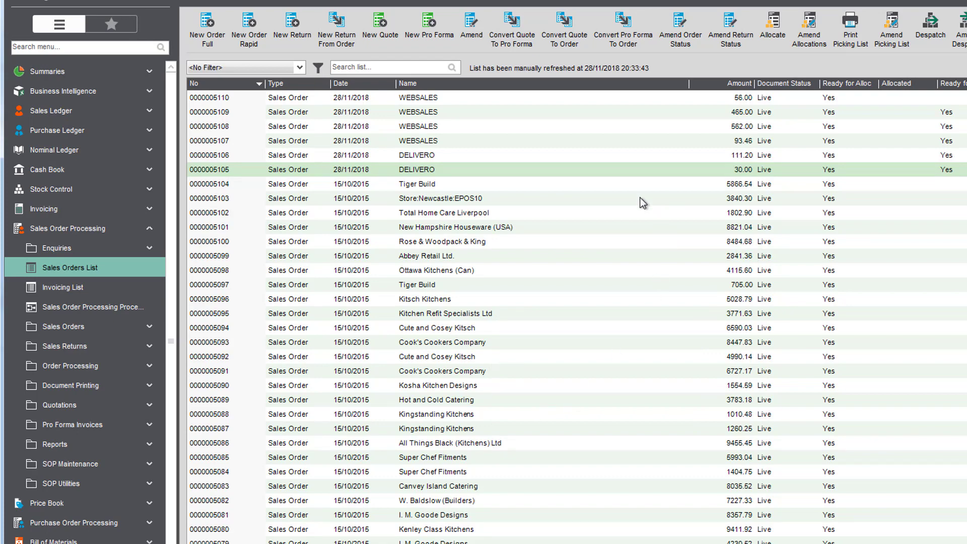
double_click(507, 170)
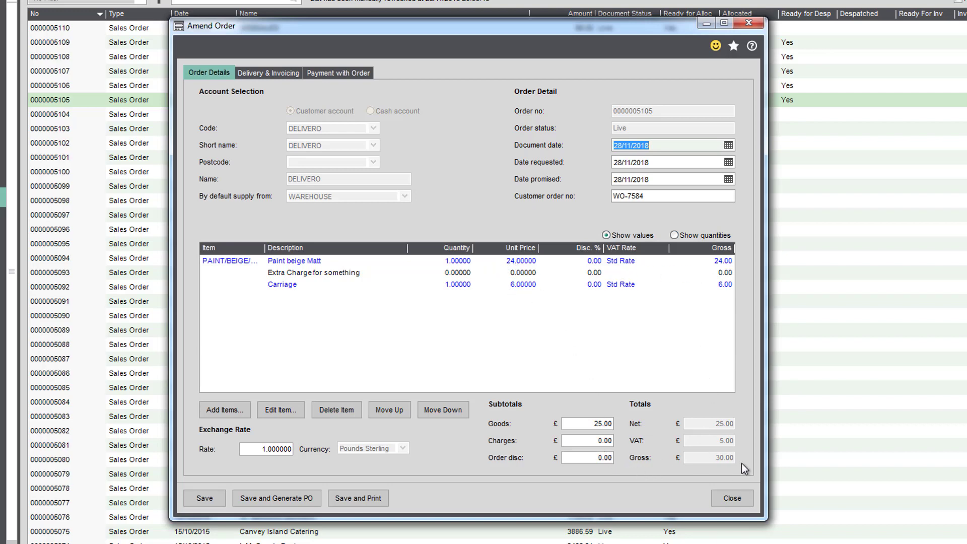
left_click(525, 287)
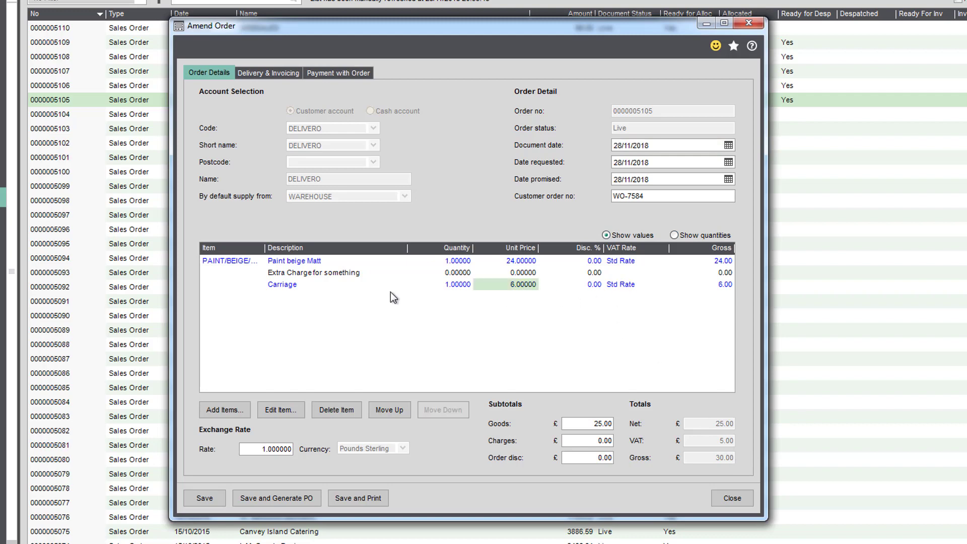
left_click(717, 496)
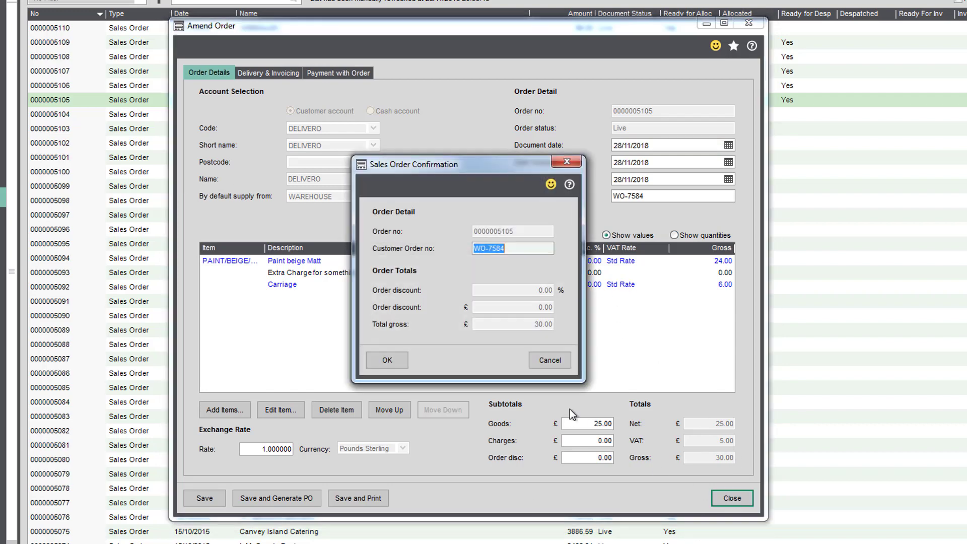
left_click(389, 360)
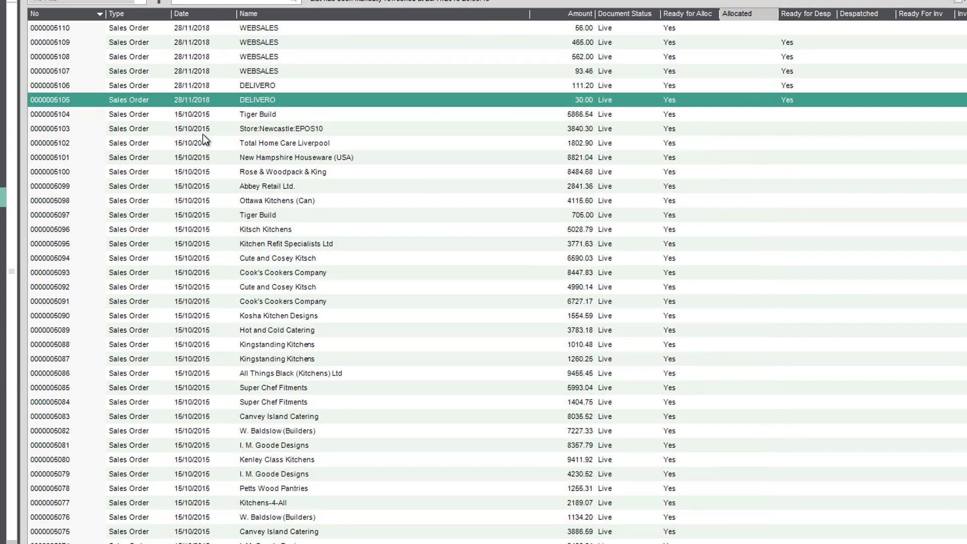
Open the DELIVERO order for 111.20 and examine its comment and Air Freight lines.
left_click(265, 86)
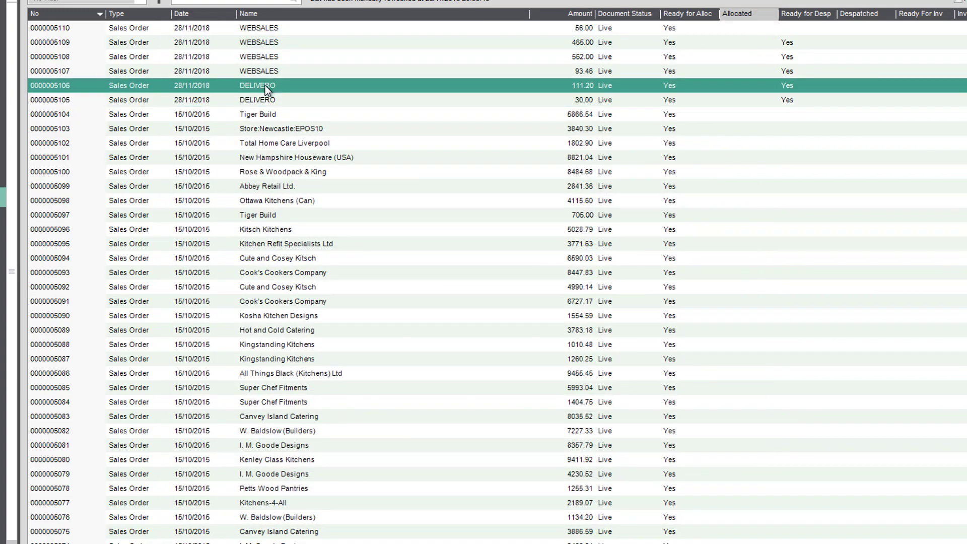
double_click(265, 86)
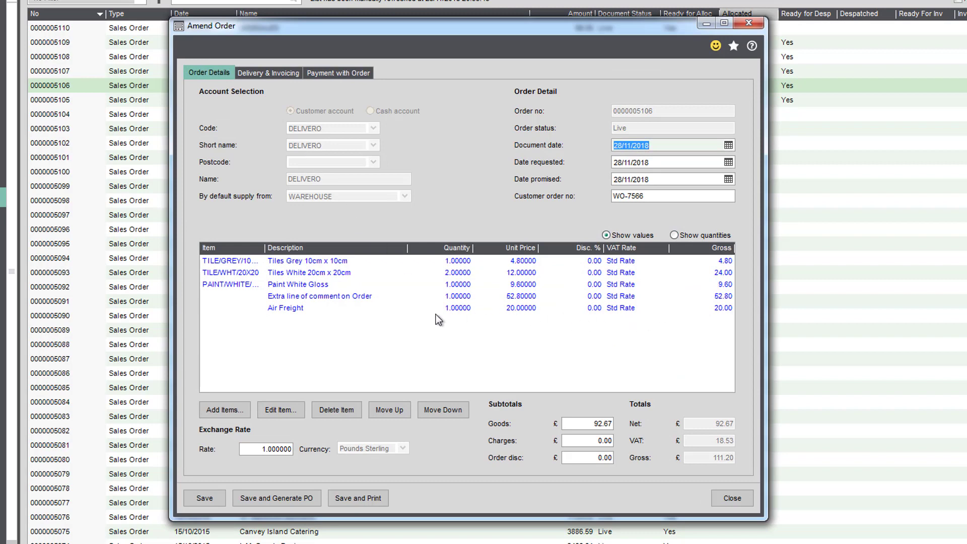
left_click(375, 310)
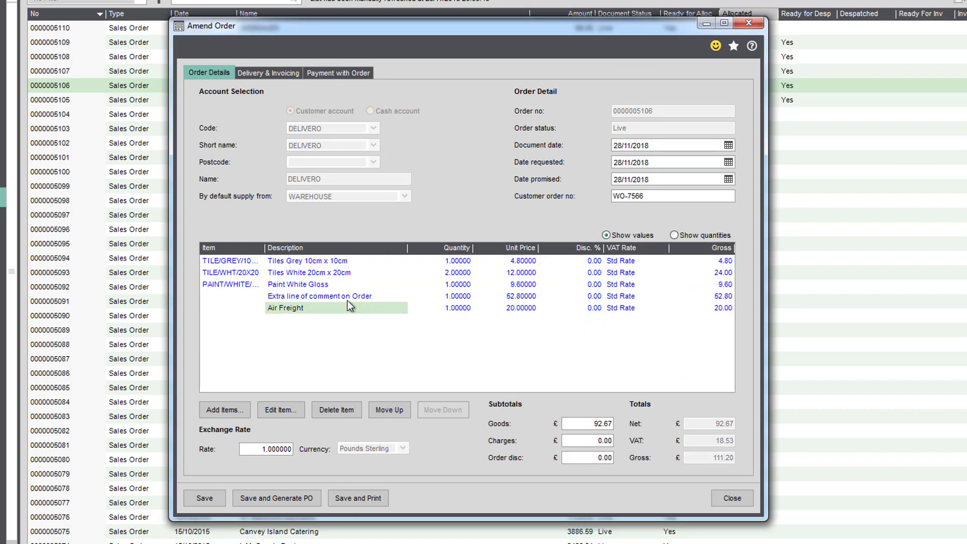
left_click(334, 298)
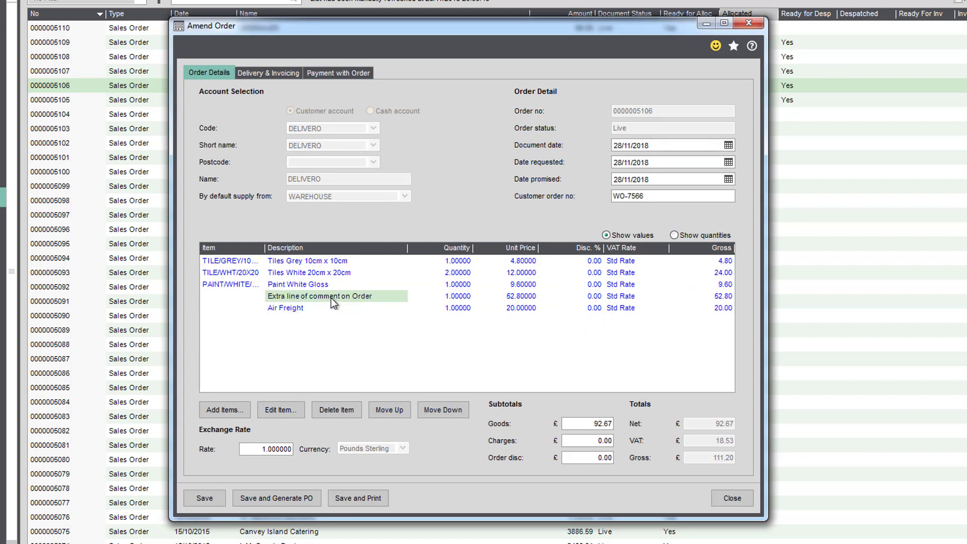
left_click(533, 312)
left_click(724, 311)
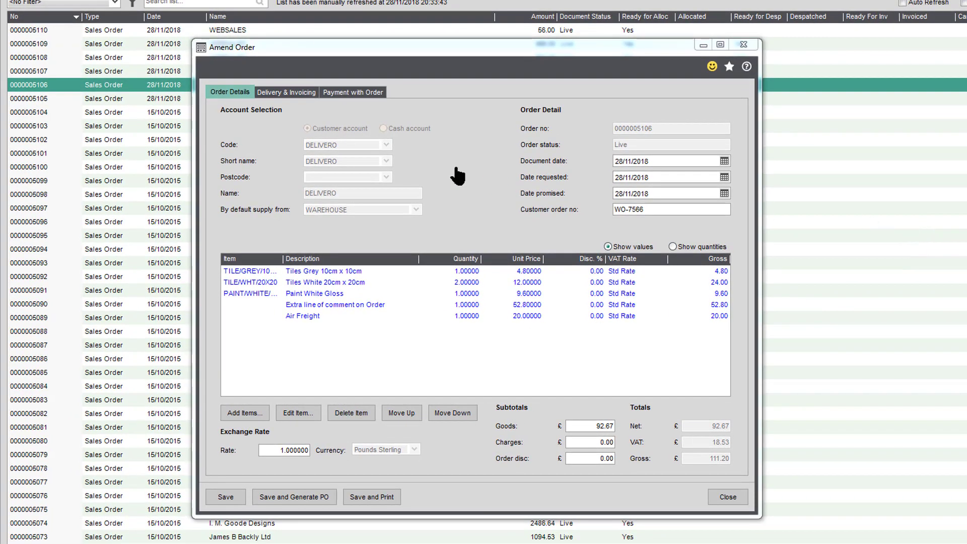
Check the payment recorded with the 111.20 DELIVERO order and close the order.
left_click(362, 94)
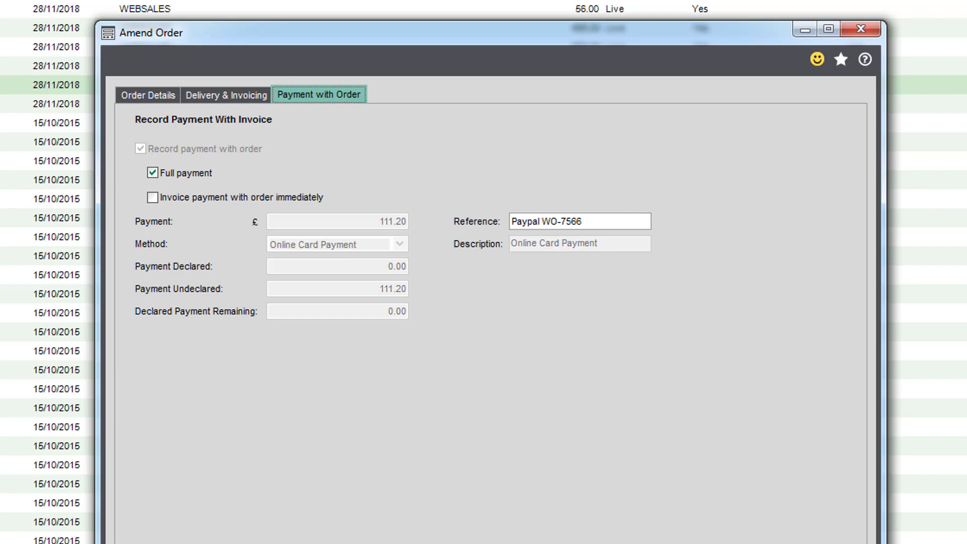
left_click(143, 543)
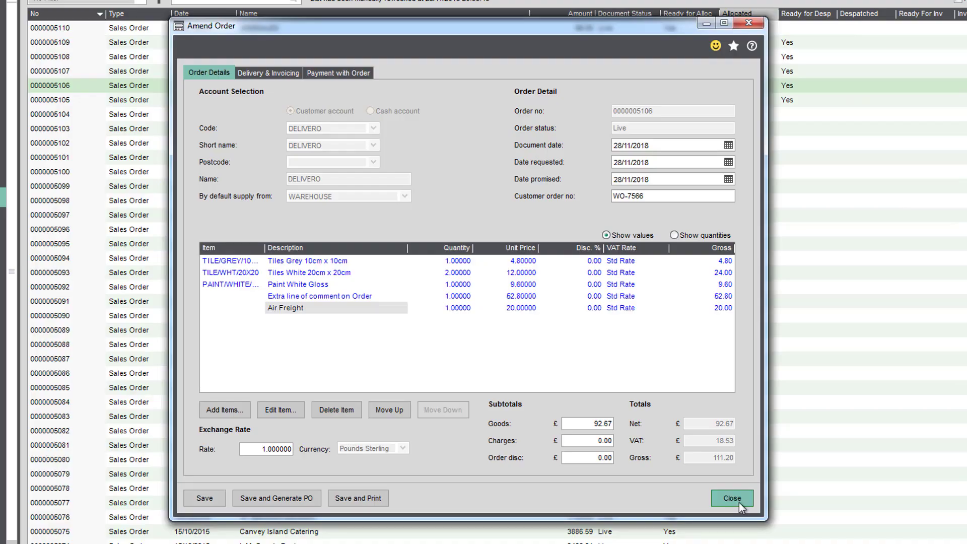
left_click(739, 503)
left_click(388, 359)
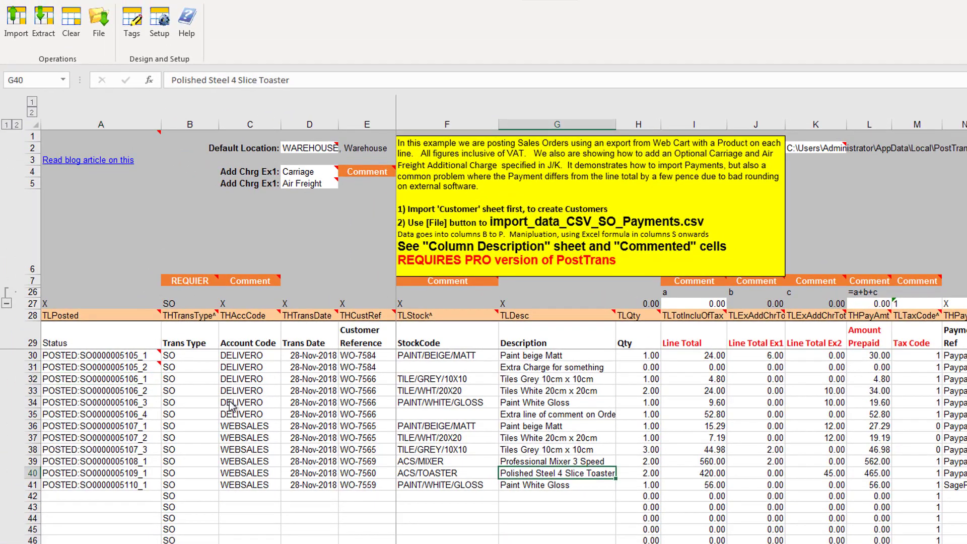
Return to the Excel order template and open the Import File settings in the PostTrans system setup.
left_click(197, 368)
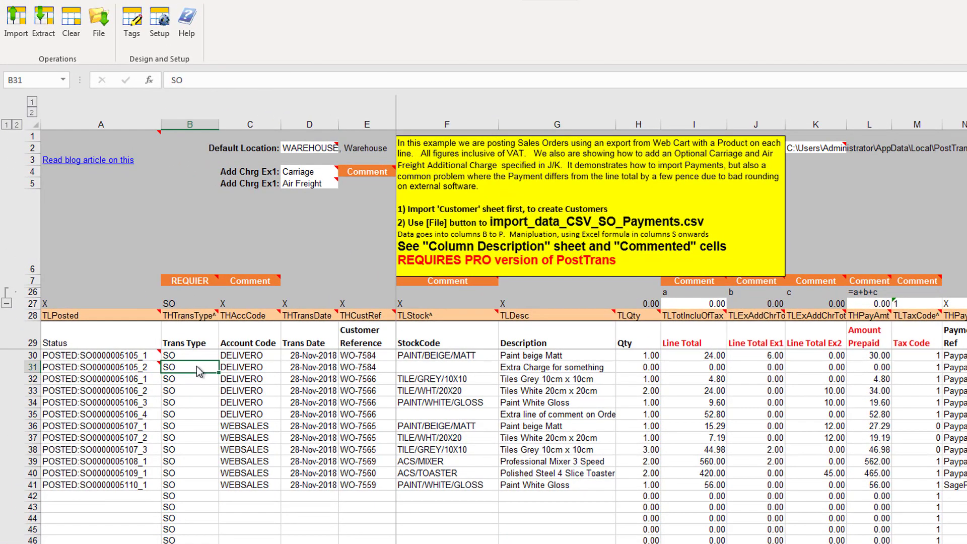
left_click(190, 359)
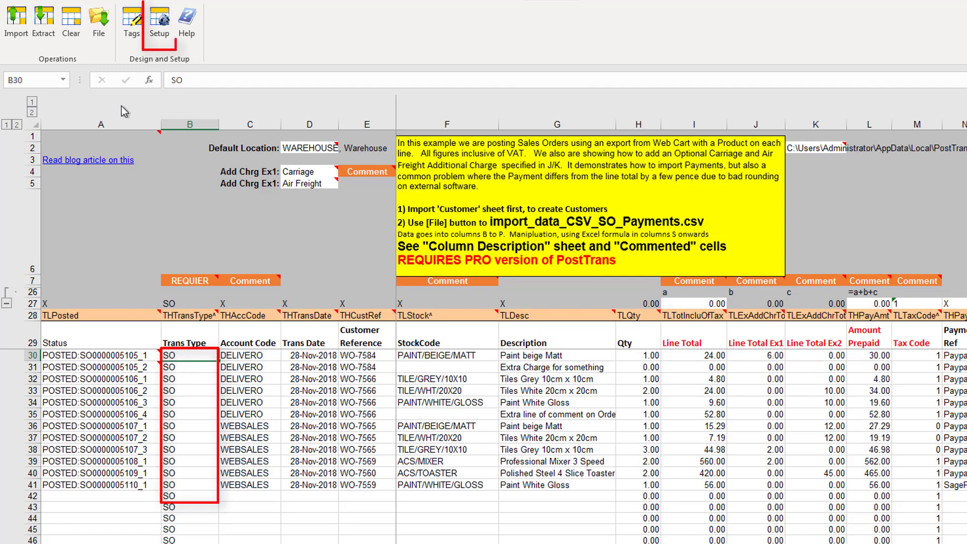
left_click(160, 23)
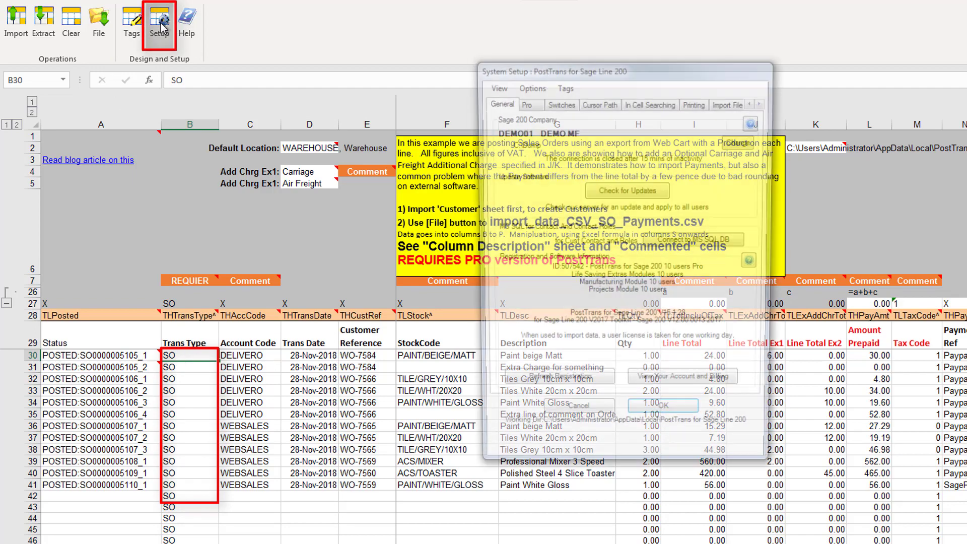
left_click(731, 102)
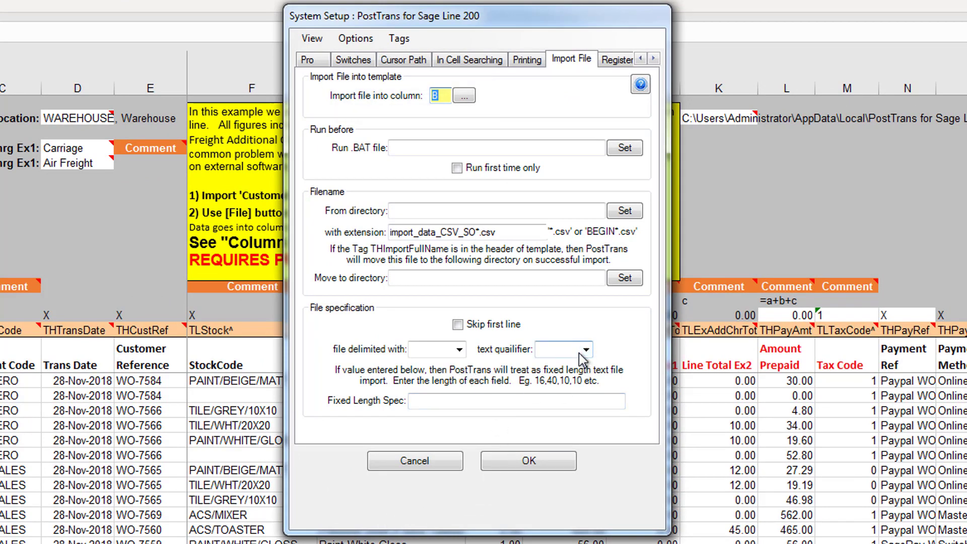
Examine the import settings for fixed length specification, file name filter, move-to directory and Run .BAT file.
left_click(440, 403)
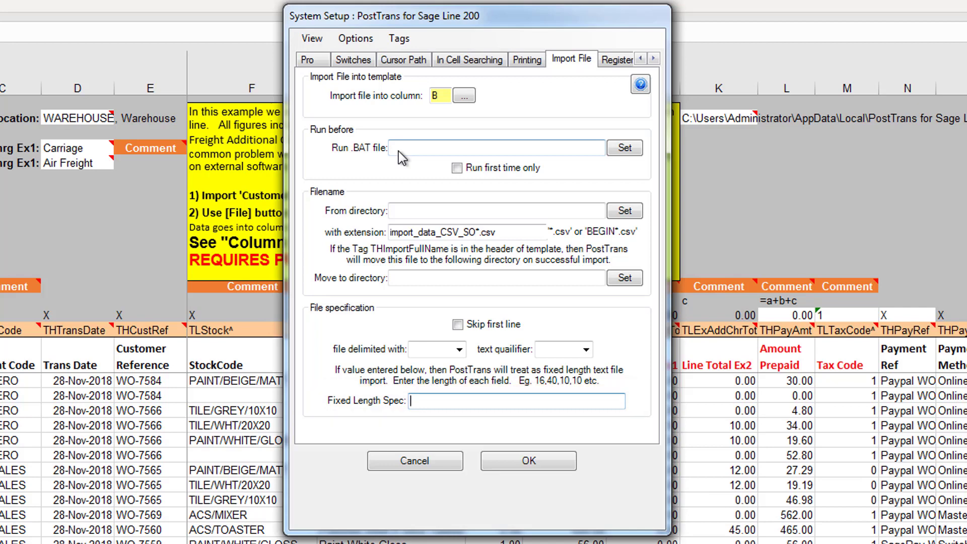
left_click(522, 235)
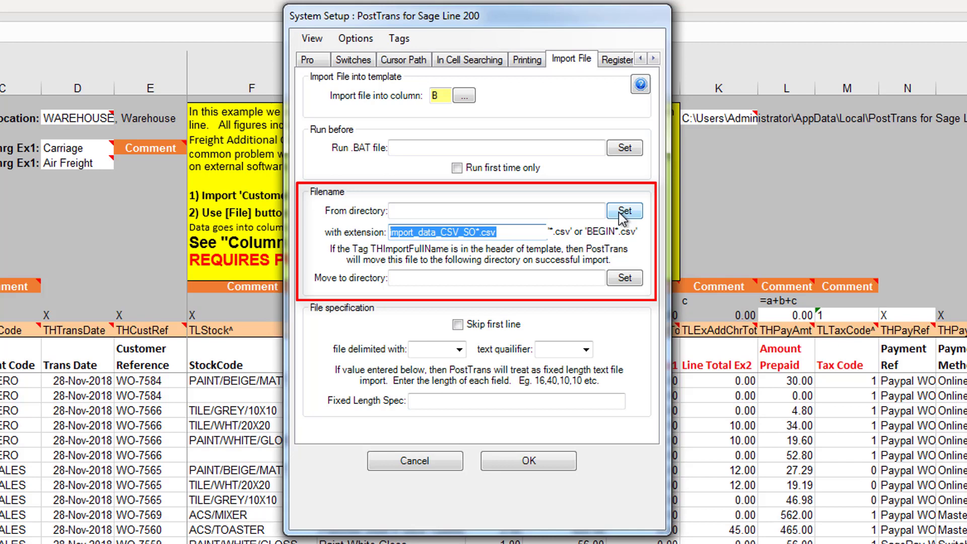
left_click(564, 278)
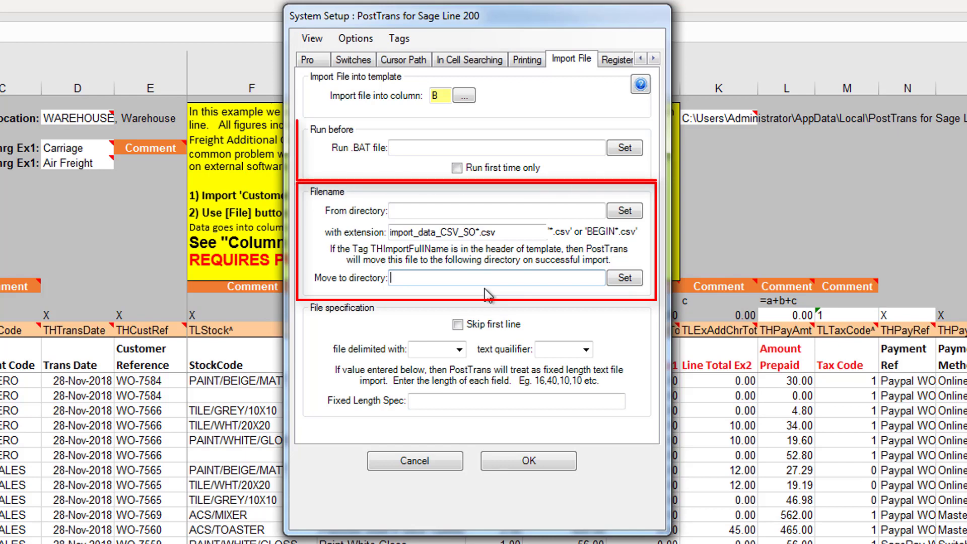
left_click(439, 150)
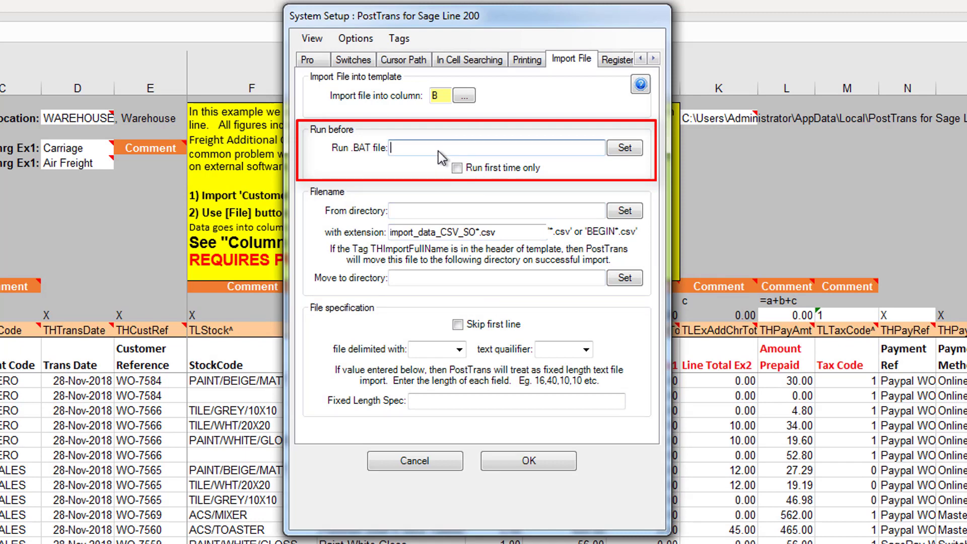
Try out the Run first time only, Skip first line and delimiter options, and discard the setup changes.
left_click(457, 168)
left_click(457, 168)
left_click(458, 324)
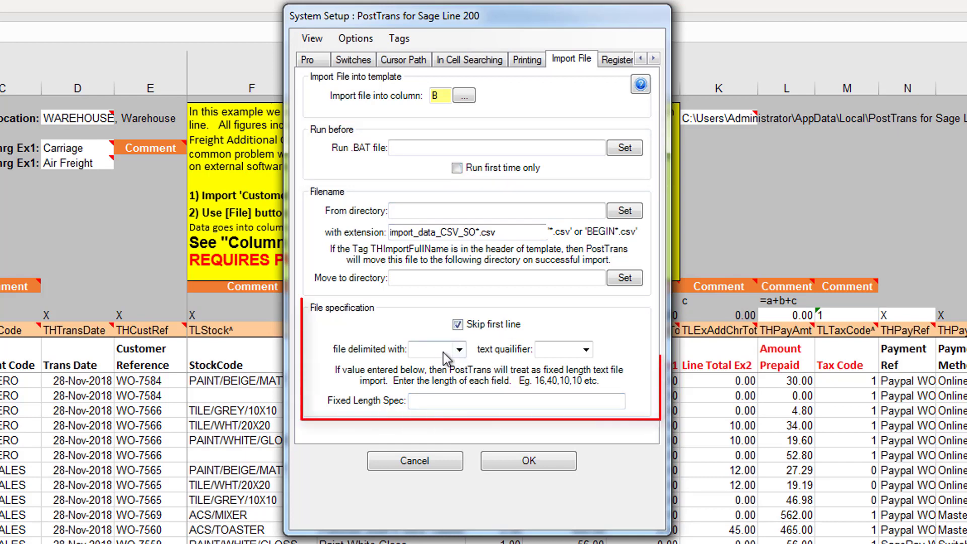
left_click(458, 350)
left_click(511, 331)
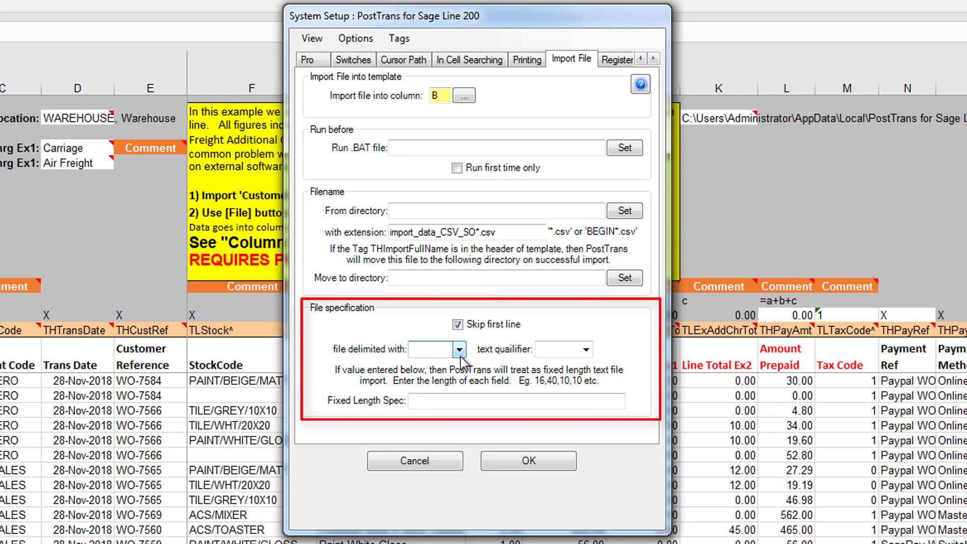
left_click(430, 463)
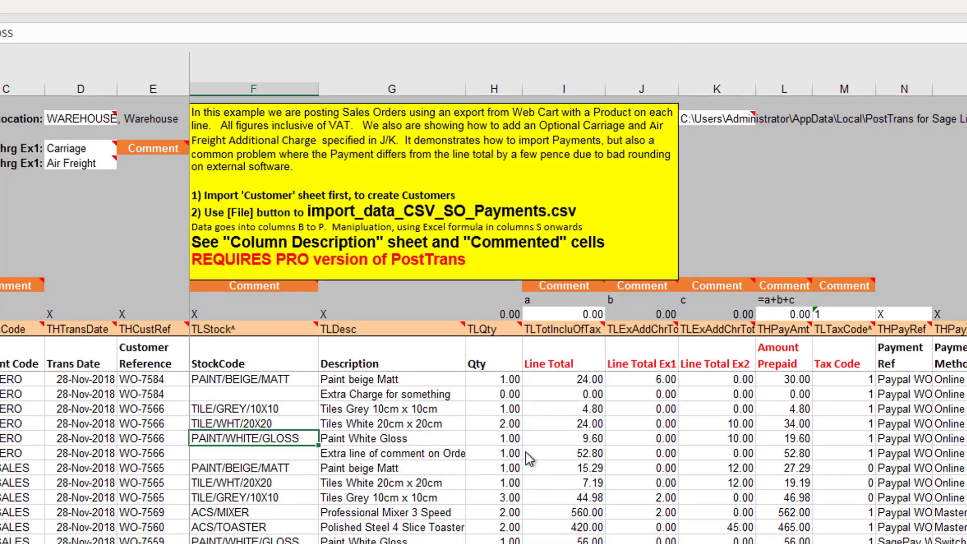